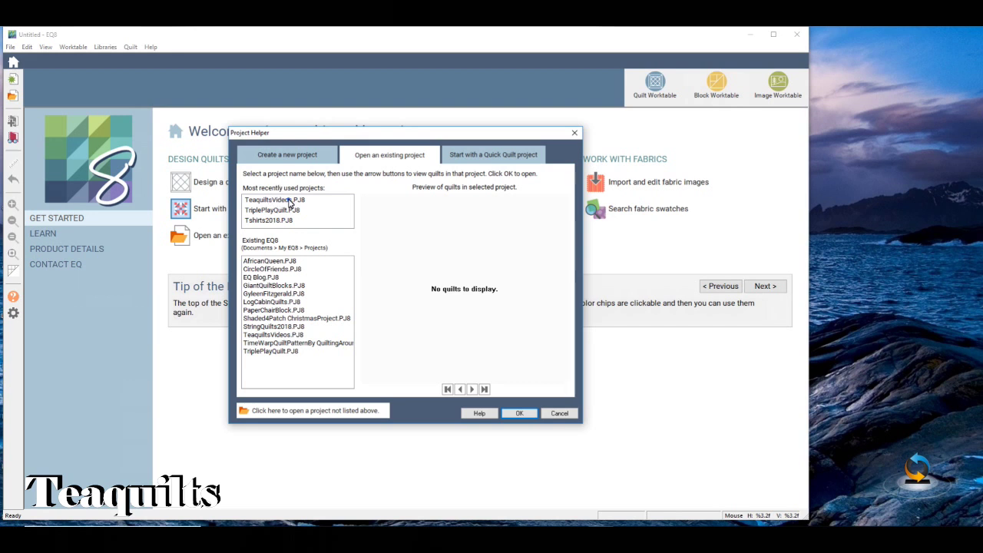
Step: Open the TeaquiltsVideos project, load its first quilt, and start a pieced EasyDraw block on the Block Worktable
click(289, 202)
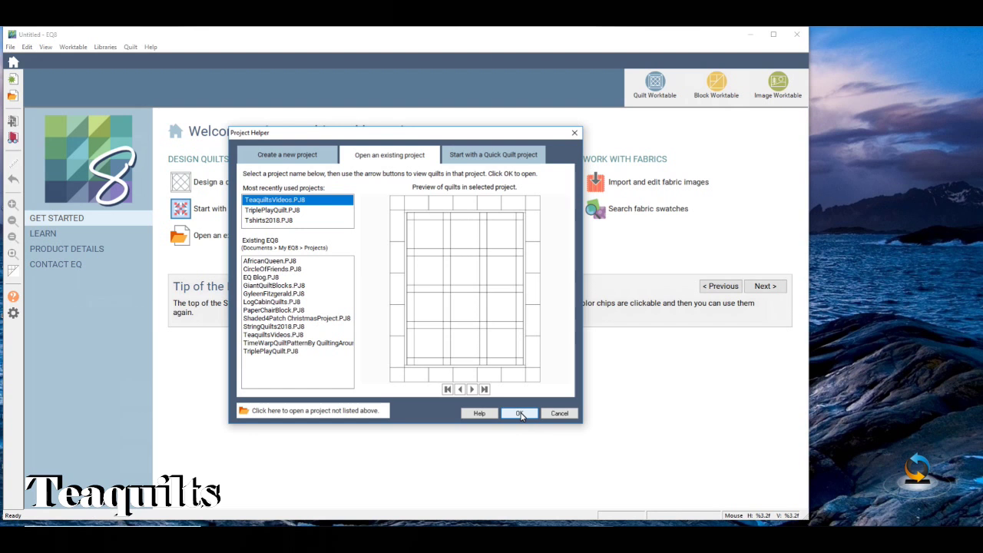
click(520, 414)
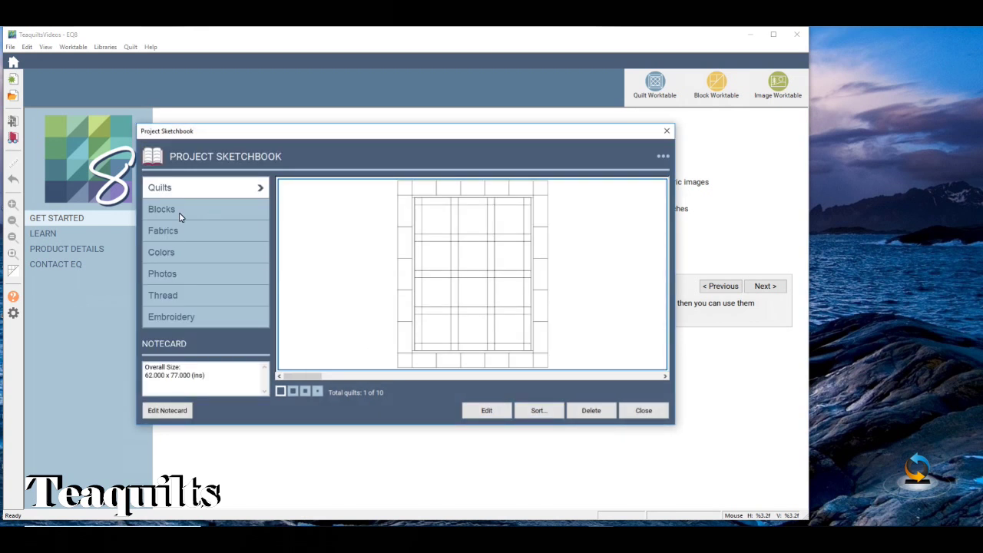
click(485, 410)
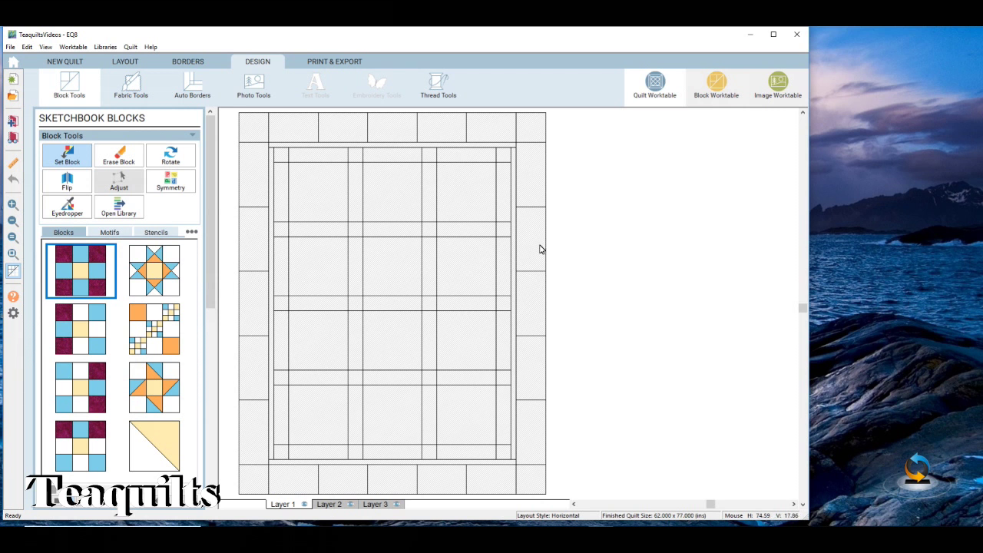
click(720, 89)
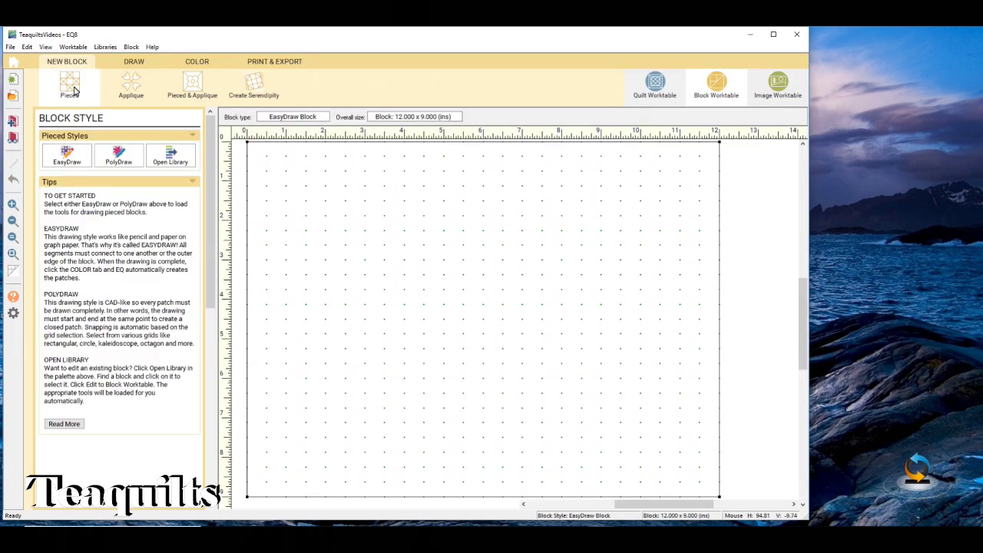
click(66, 162)
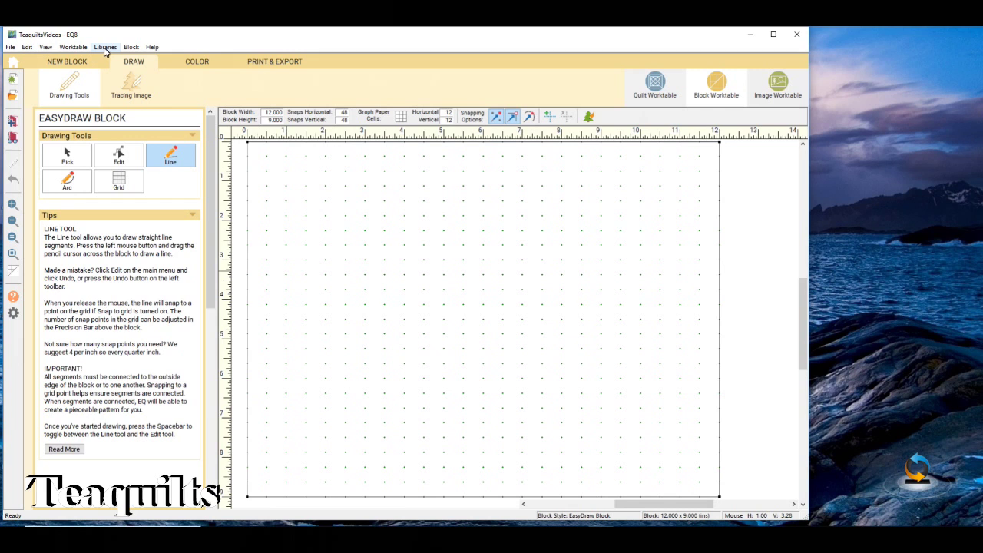
Step: Open the Block Library and look through its category list, expanding 02 Contemporary Pieced
click(105, 49)
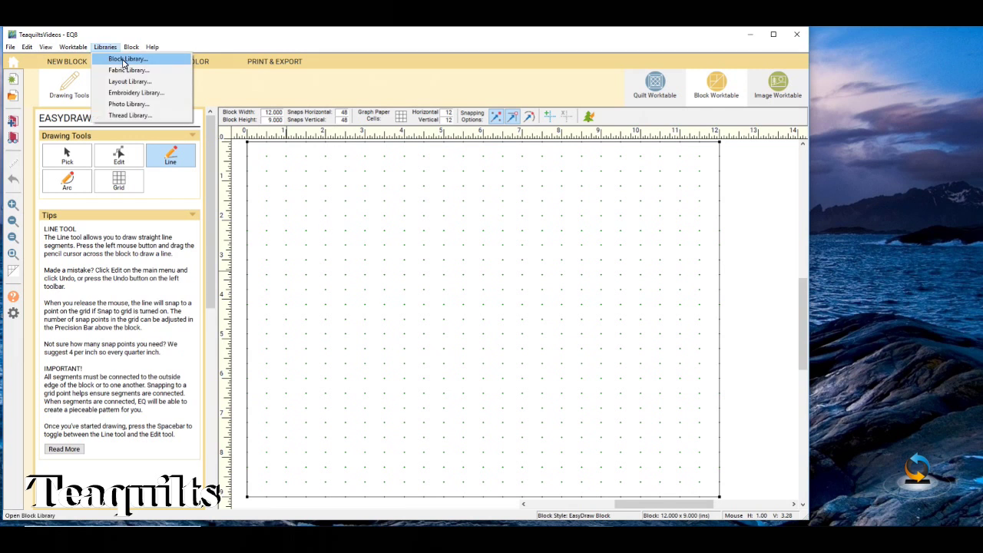
click(123, 61)
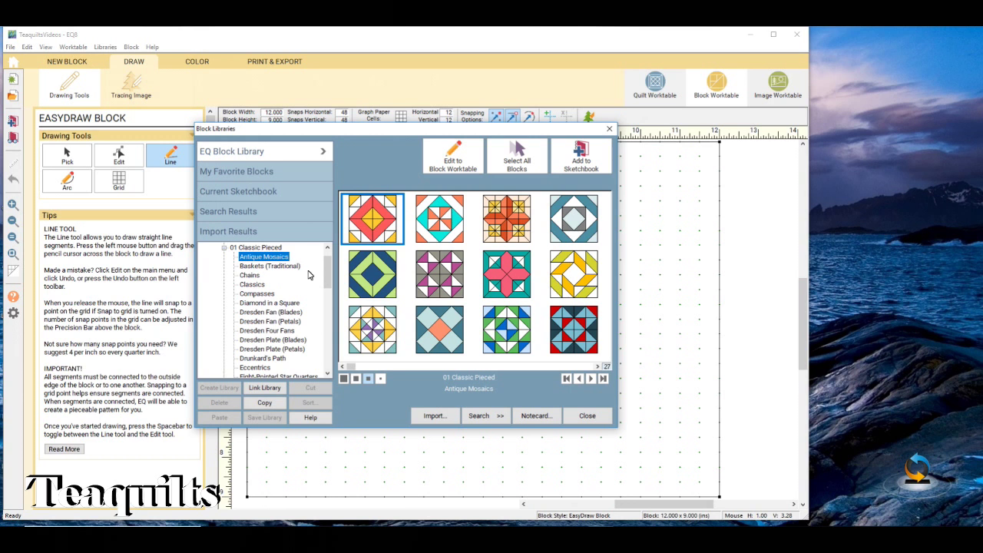
drag(329, 274, 329, 336)
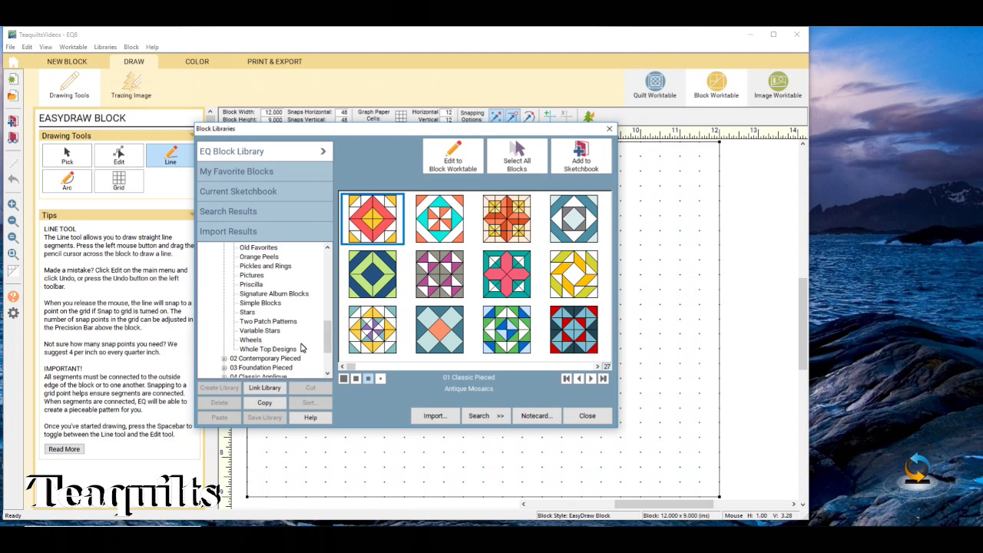
drag(327, 339, 326, 344)
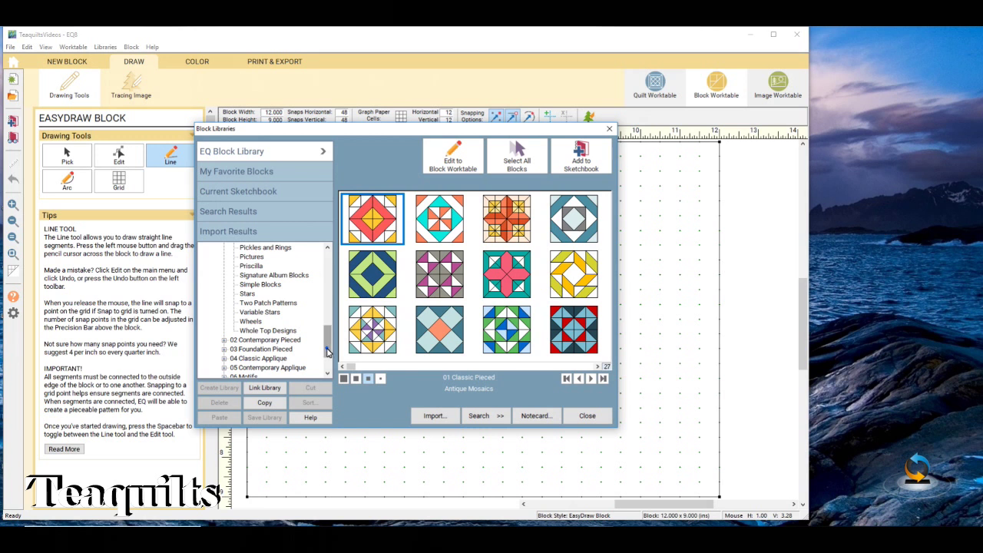
scroll(327, 352, down, 1)
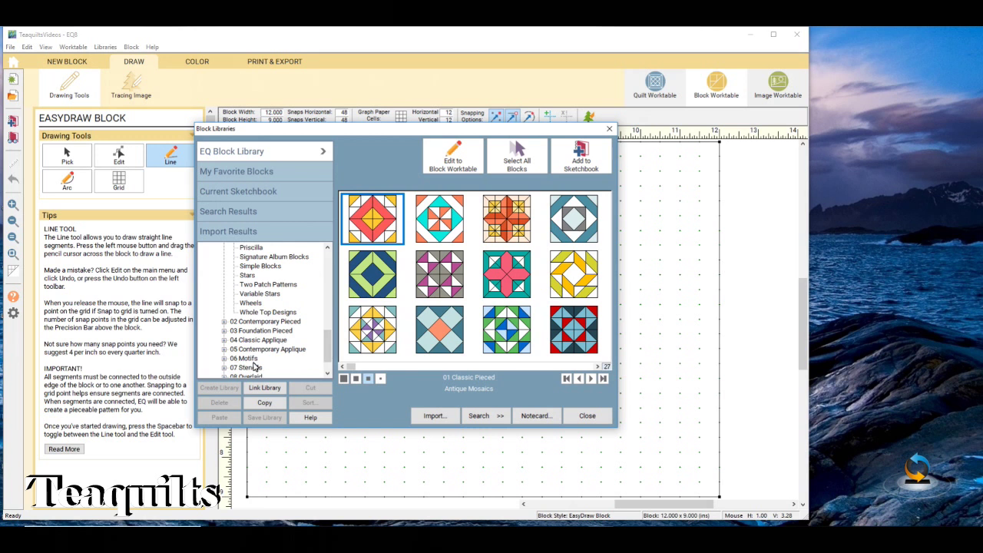
scroll(327, 351, down, 1)
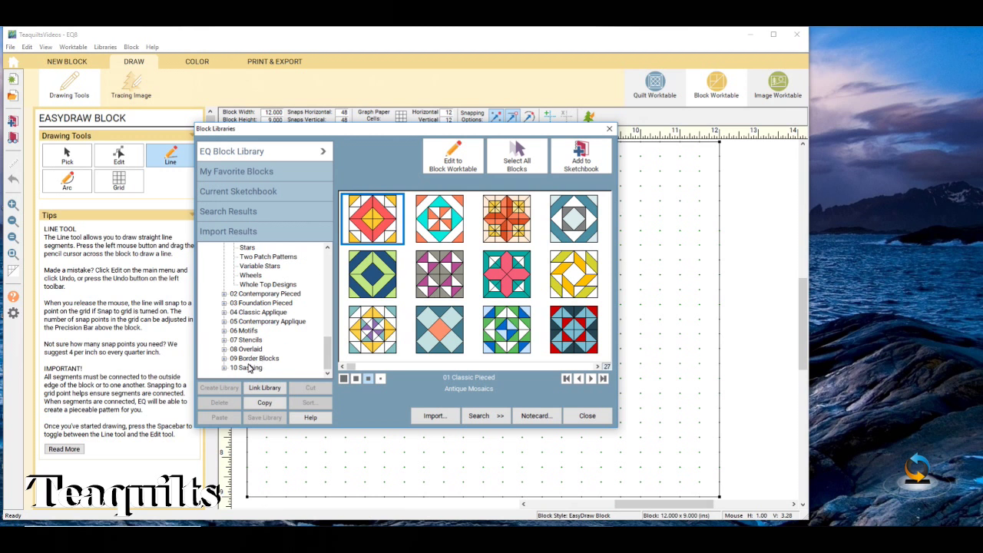
click(225, 294)
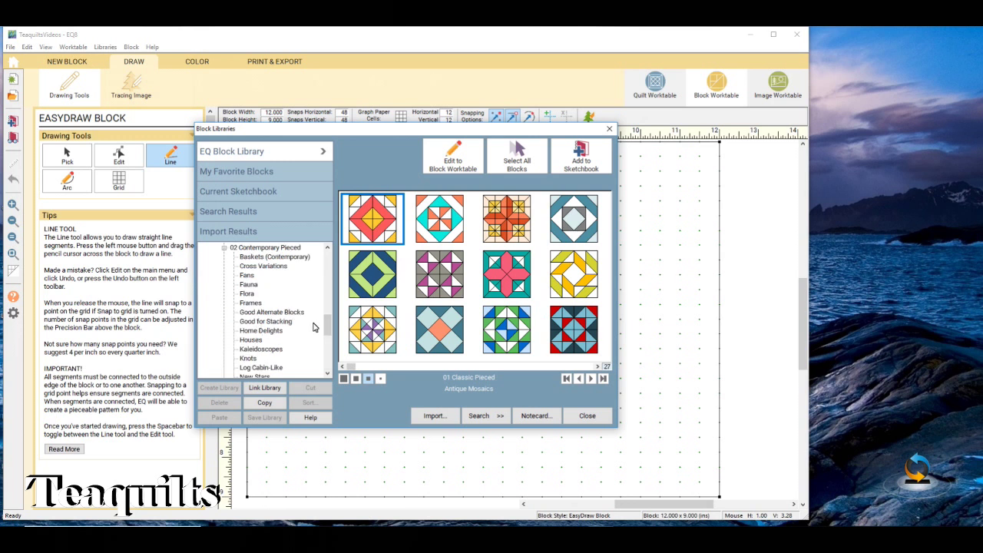
drag(328, 333, 329, 270)
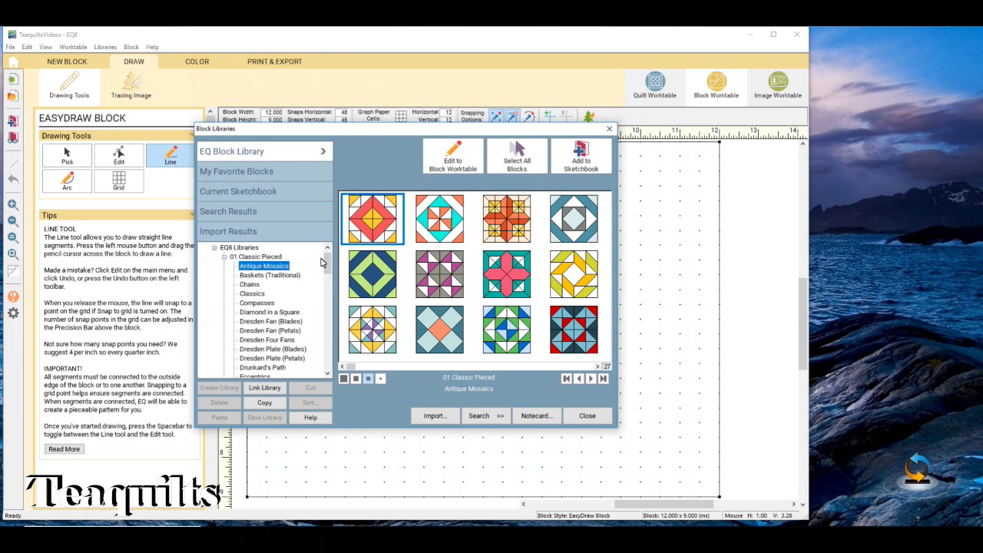
Step: Add the green Variable Star block from the Classic Pieced Variable Stars category to the sketchbook and close the library
drag(328, 266, 328, 282)
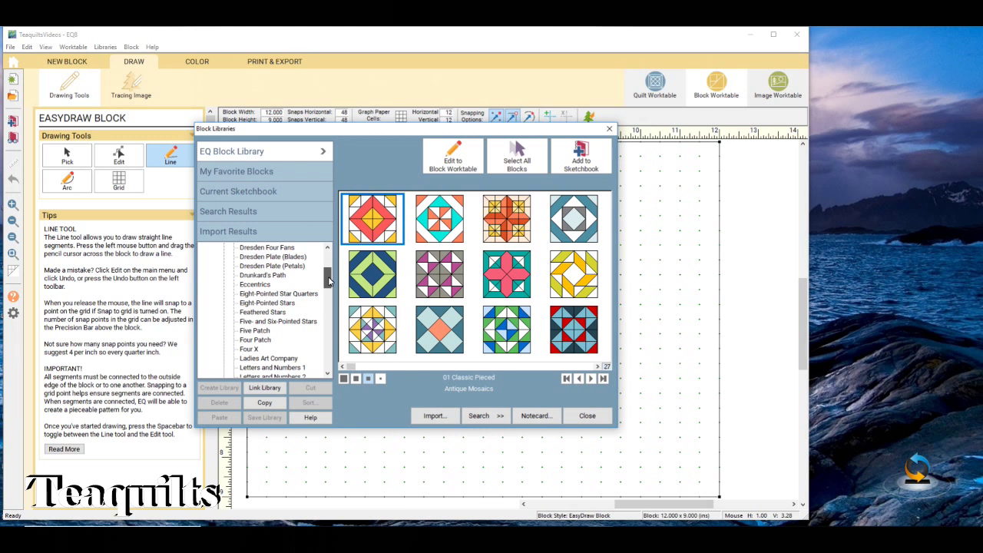
drag(328, 281, 328, 306)
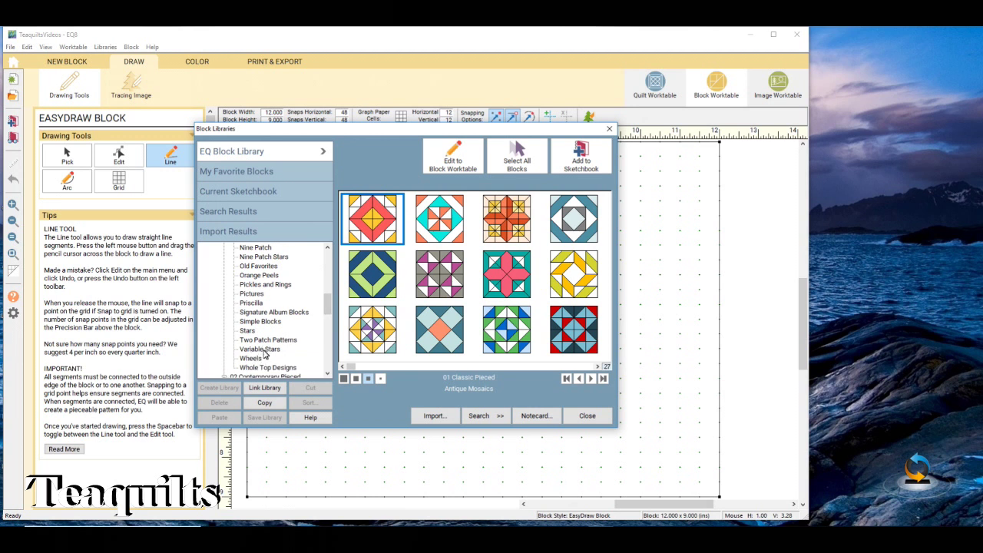
click(259, 351)
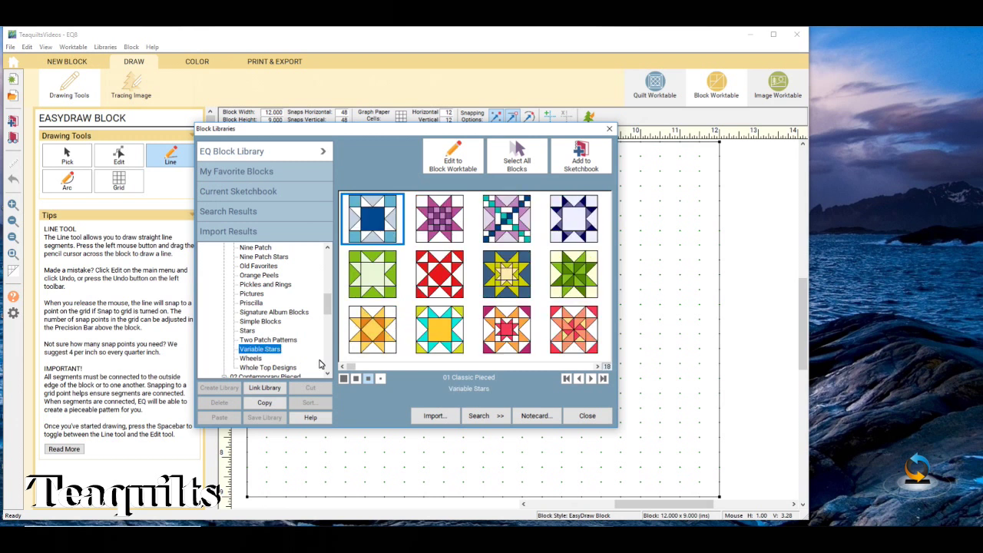
click(372, 280)
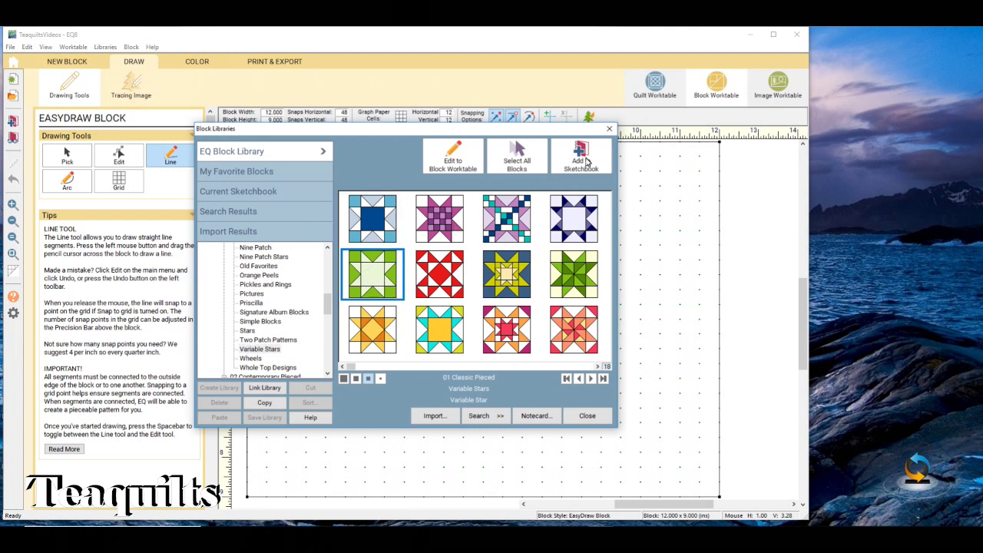
click(583, 160)
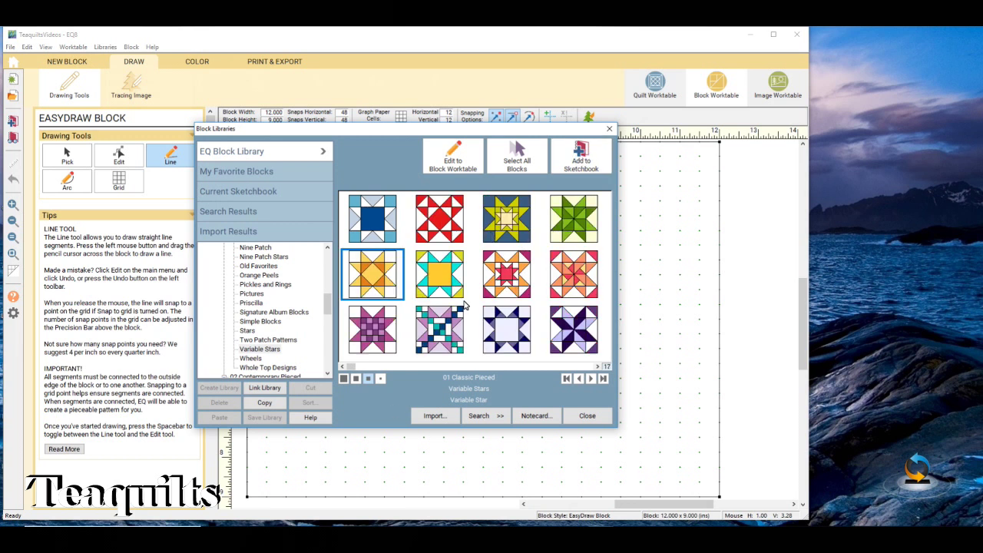
click(588, 416)
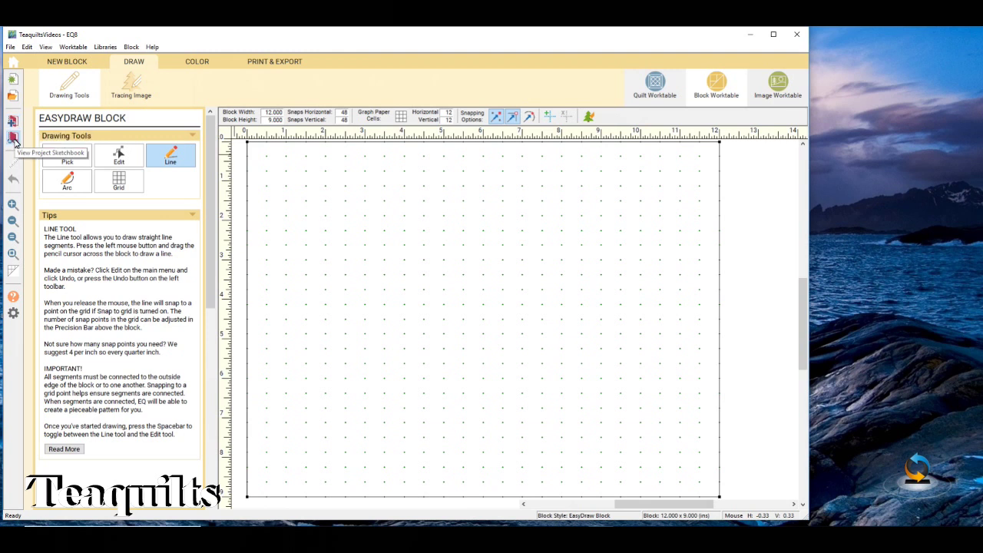
Step: Load the green Variable Star block from the Project Sketchbook onto the worktable for editing
click(14, 138)
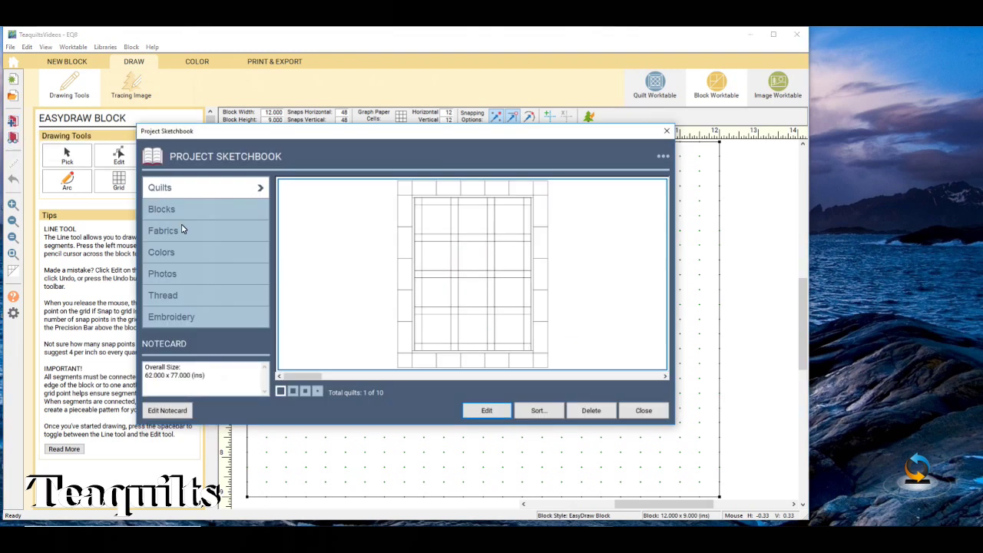
click(167, 210)
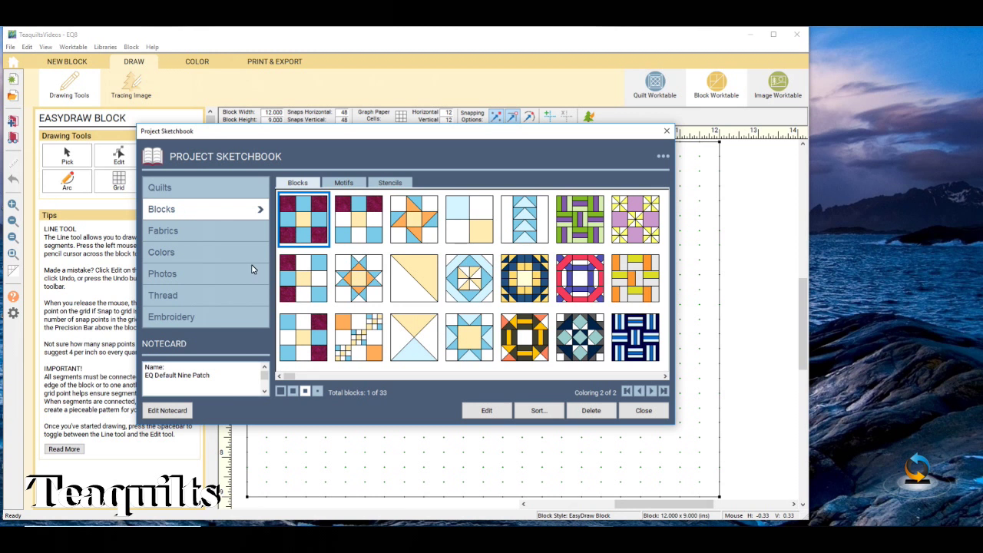
mouse_move(286, 377)
mouse_down()
mouse_move(397, 393)
mouse_move(569, 391)
mouse_move(665, 375)
mouse_up()
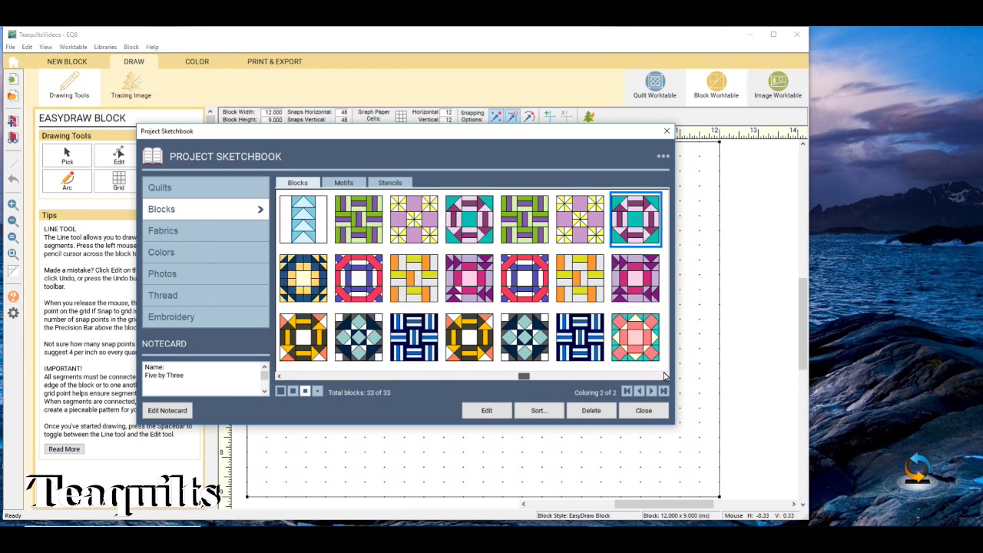
click(636, 335)
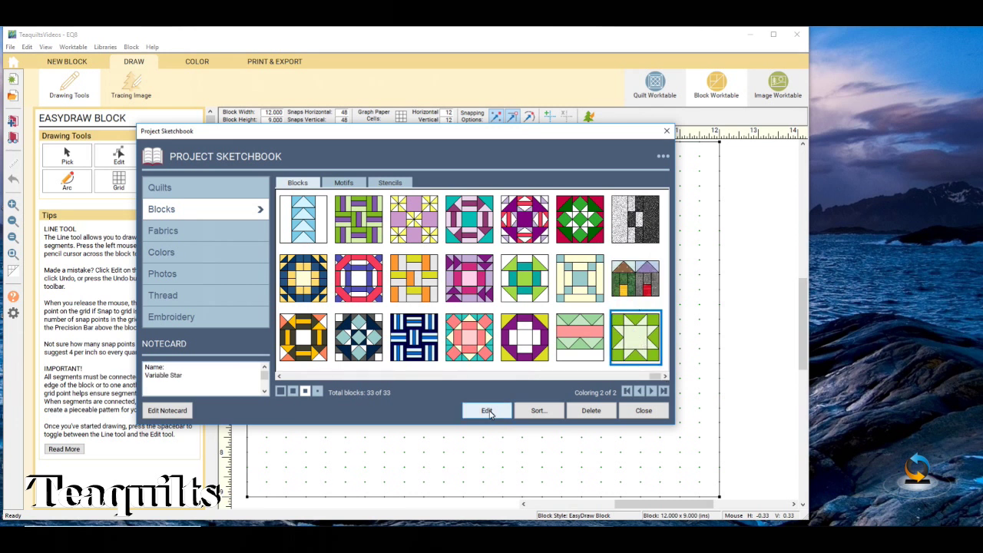
click(488, 412)
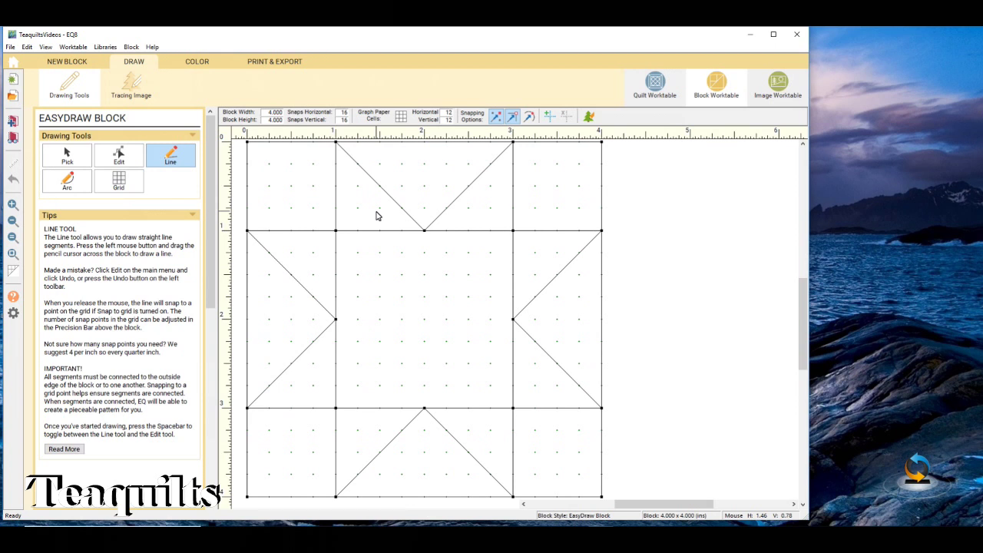
Step: Set the block width and block height to 12 inches
click(265, 113)
double_click(266, 112)
text(12)
key(Return)
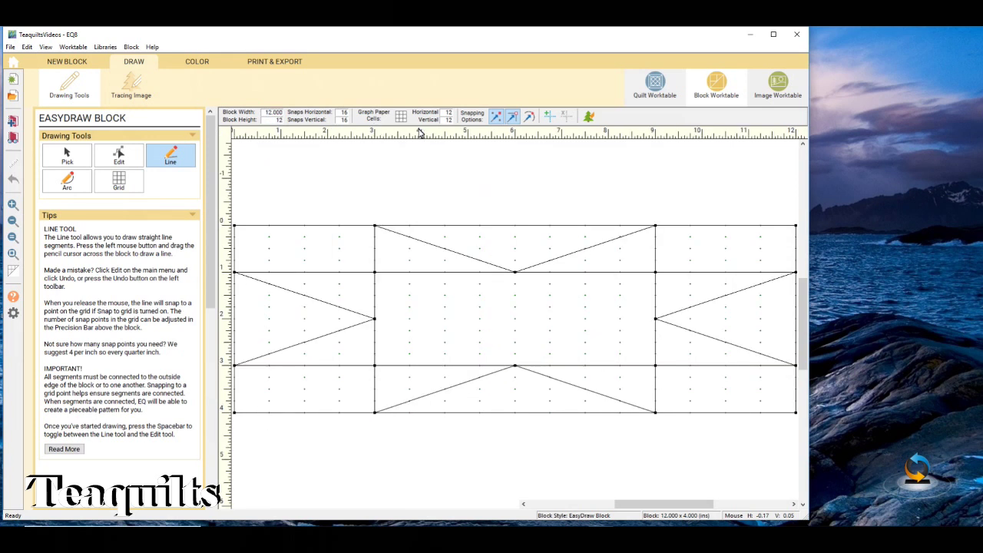
text(12)
key(Tab)
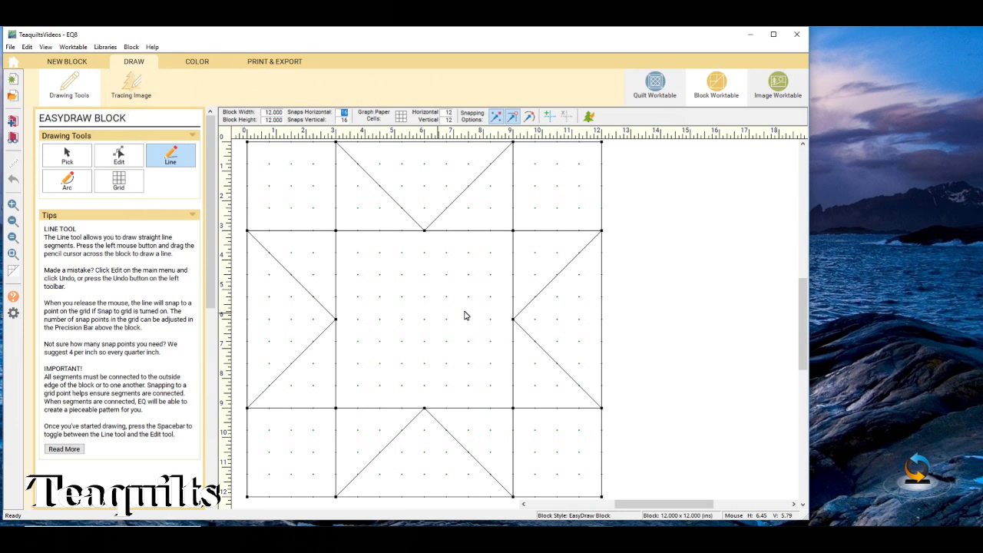
Step: Set the horizontal and vertical snaps to 48 and draw a 3-column, 3-row grid across the star's centre square
click(342, 115)
text(48)
key(Tab)
text(48)
key(Tab)
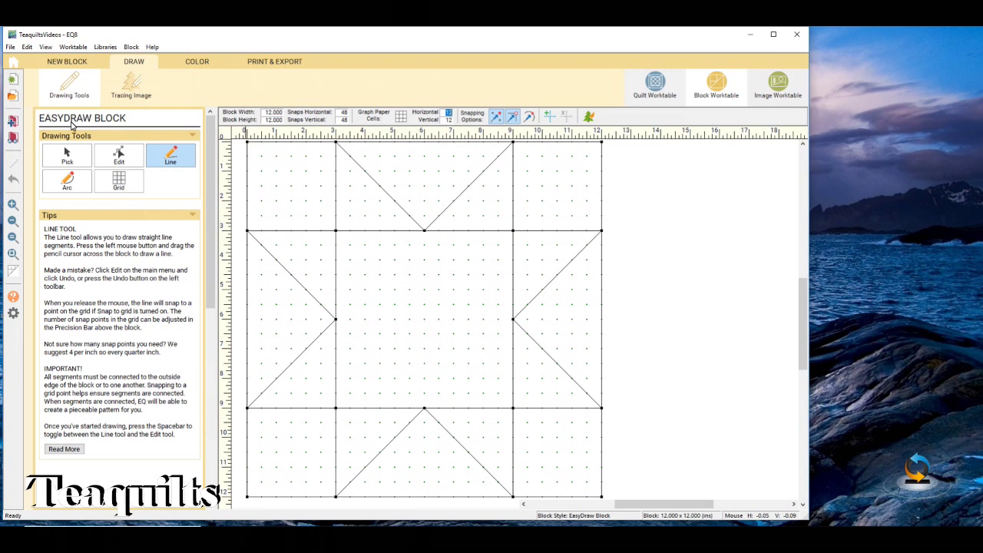
click(123, 181)
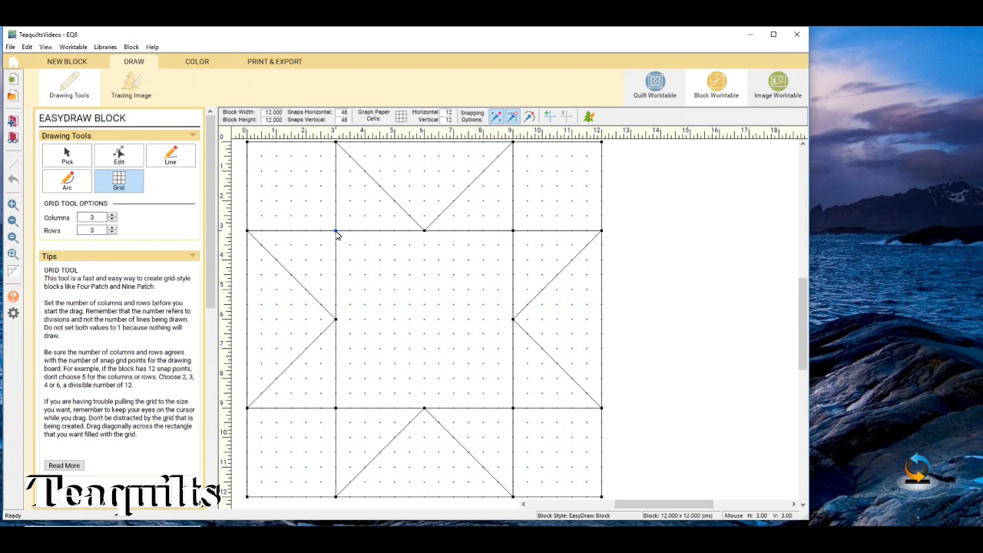
drag(336, 235, 515, 413)
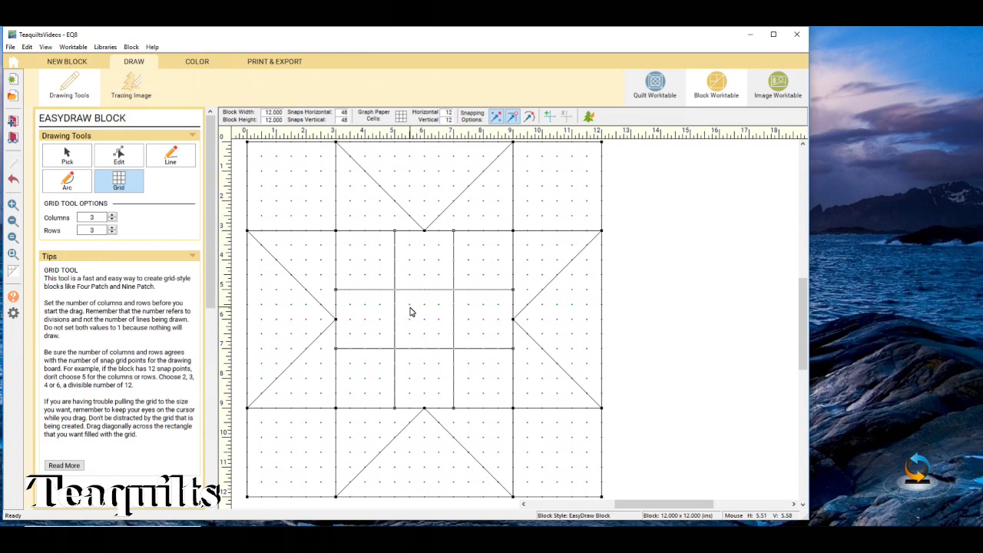
Step: Paint the nine patch's four corner squares and centre square with the orange circle-print fabric and add the block to the sketchbook
click(196, 63)
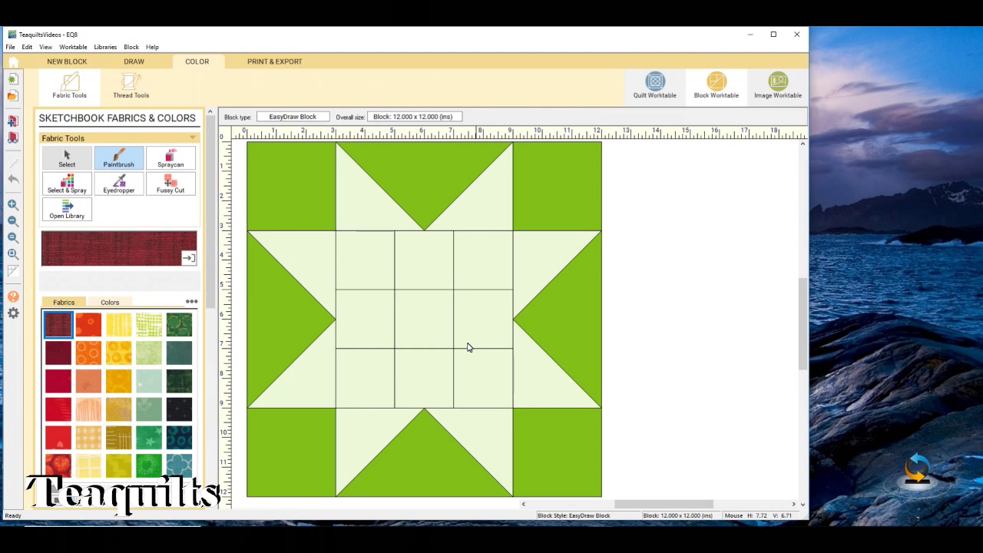
click(89, 355)
click(365, 259)
click(483, 260)
click(423, 318)
click(483, 378)
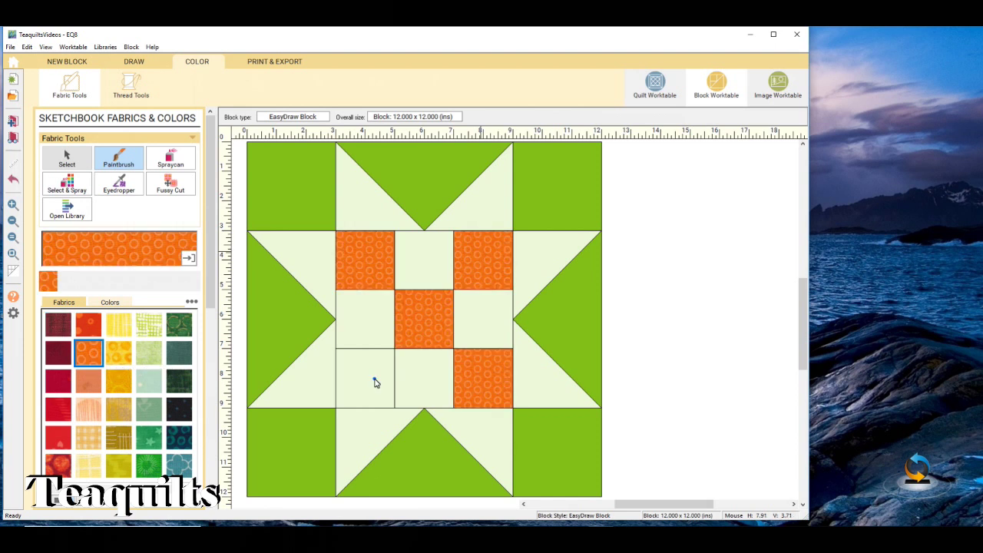
click(376, 383)
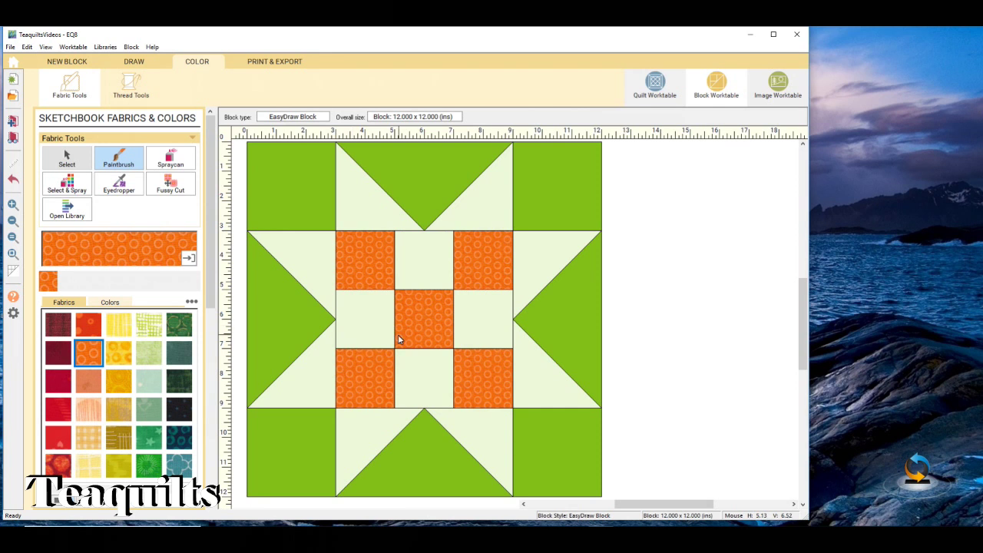
click(12, 123)
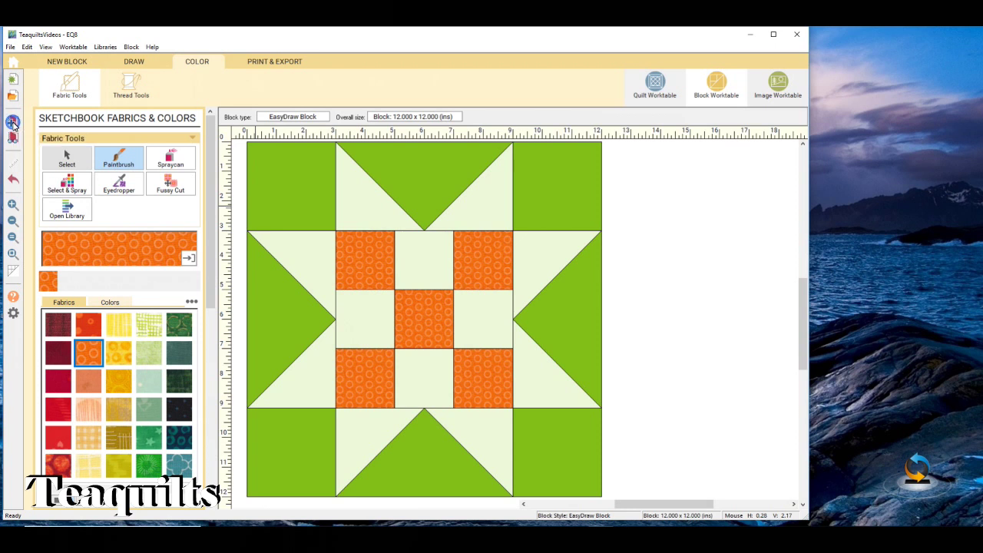
Step: Paint the four remaining squares of the centre nine patch with the dark green textured fabric
click(179, 381)
click(365, 319)
click(425, 260)
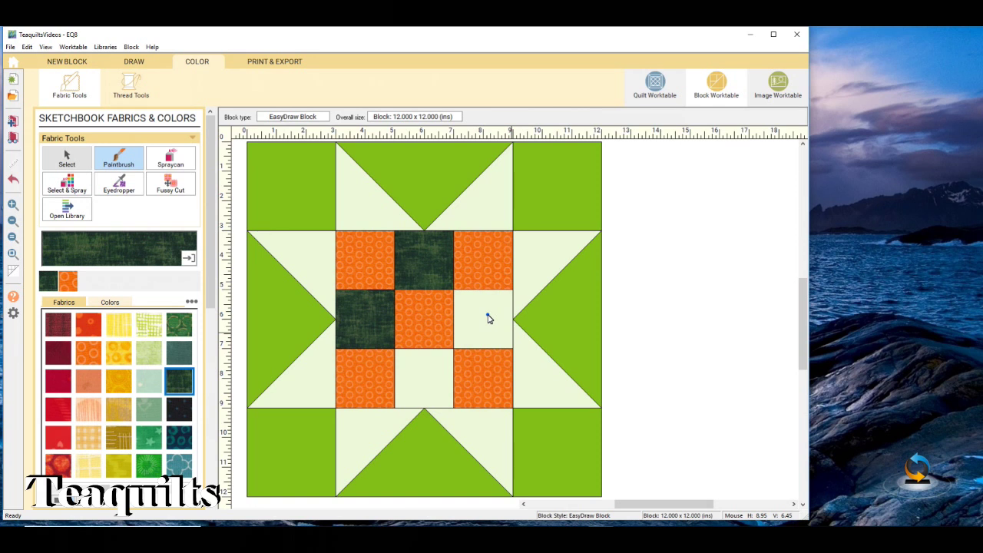
click(488, 318)
click(424, 378)
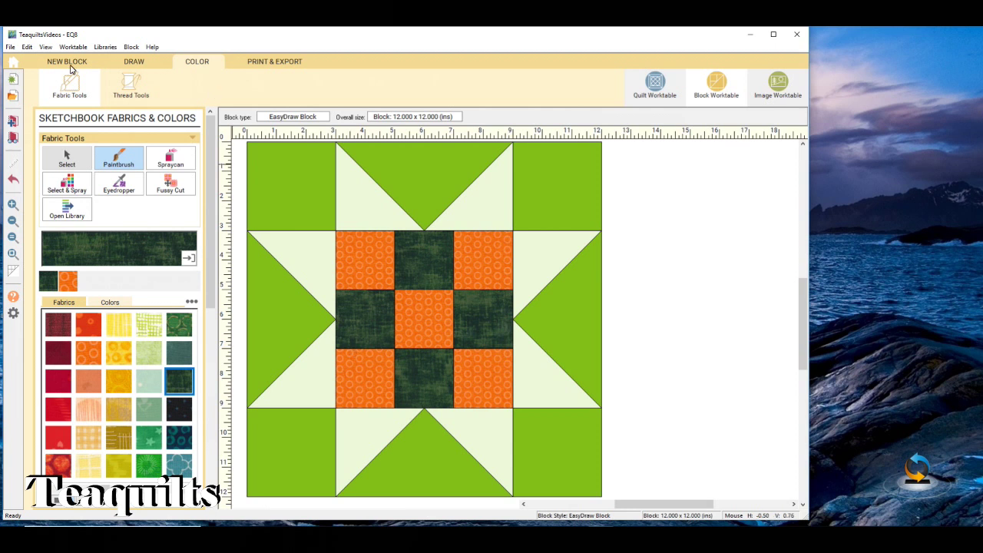
Step: Draw a diagonal line across each of the block's four corner squares, cutting off the outer corners with the Line tool
click(133, 62)
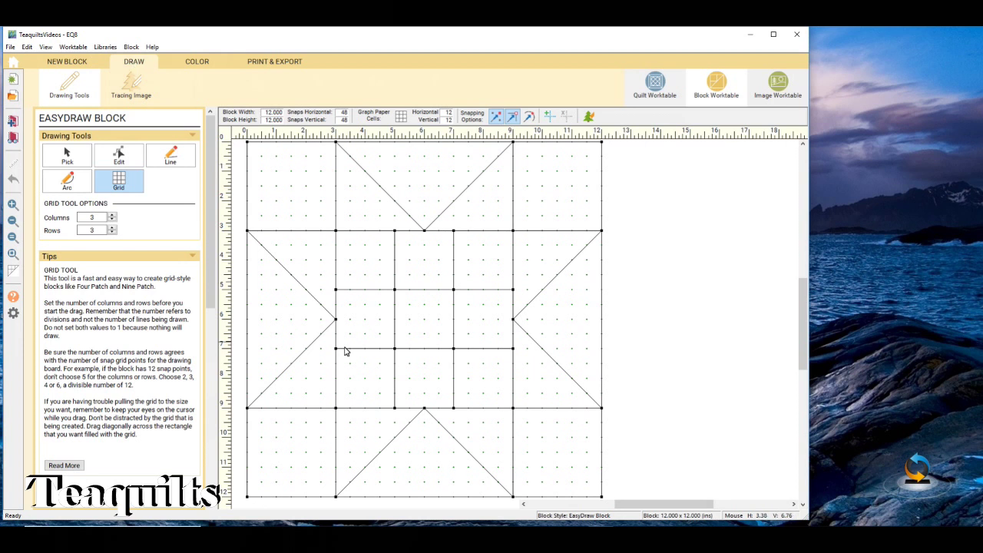
click(28, 48)
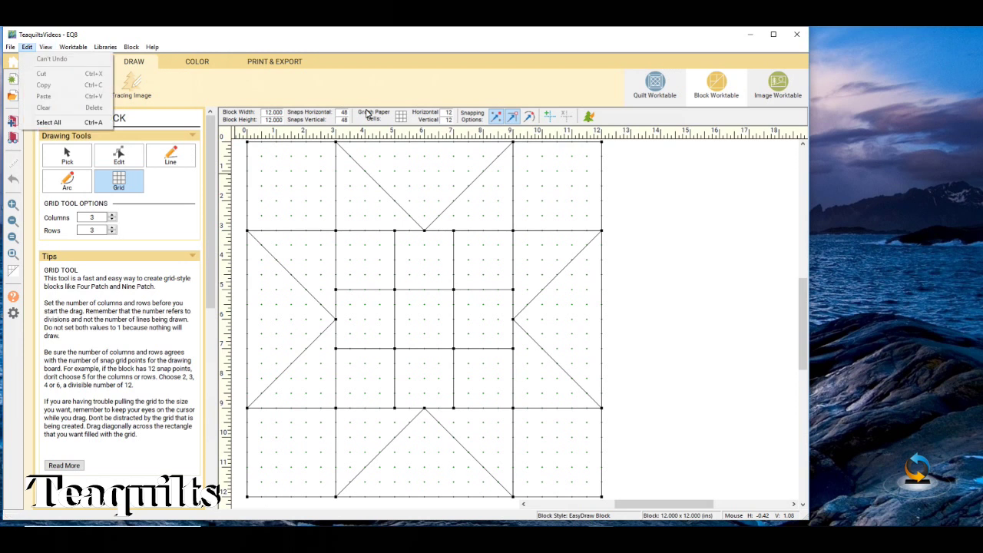
key(Escape)
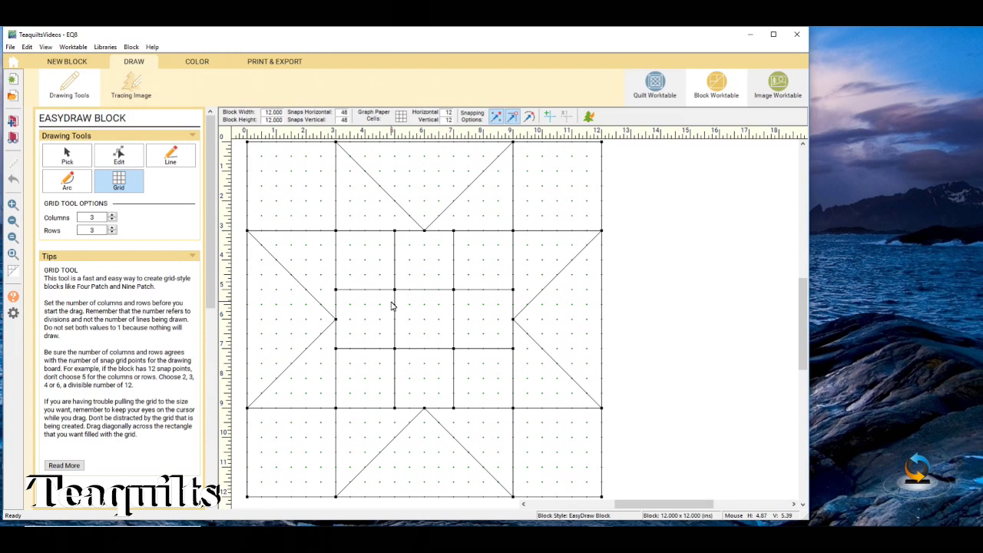
click(173, 159)
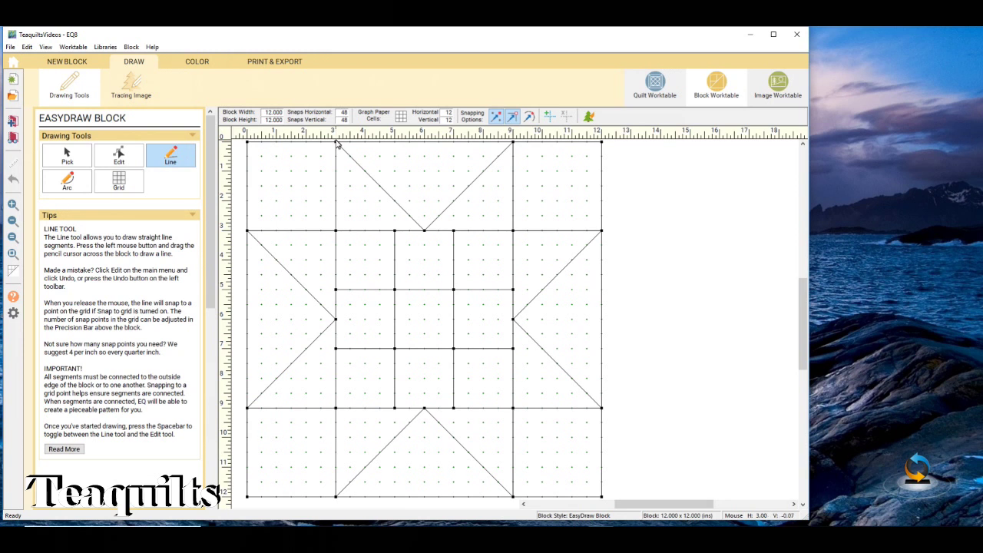
drag(336, 143, 248, 231)
drag(514, 144, 603, 230)
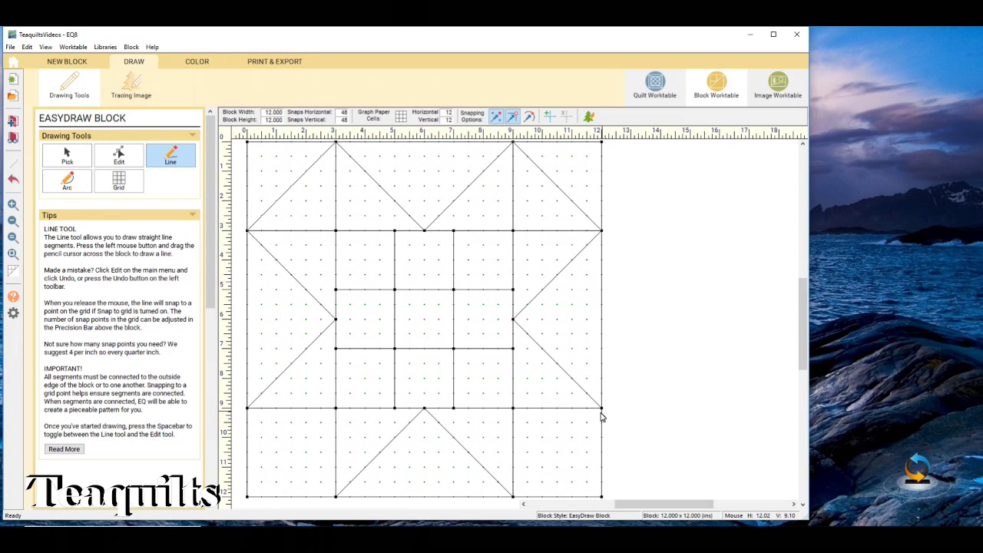
drag(603, 411, 513, 497)
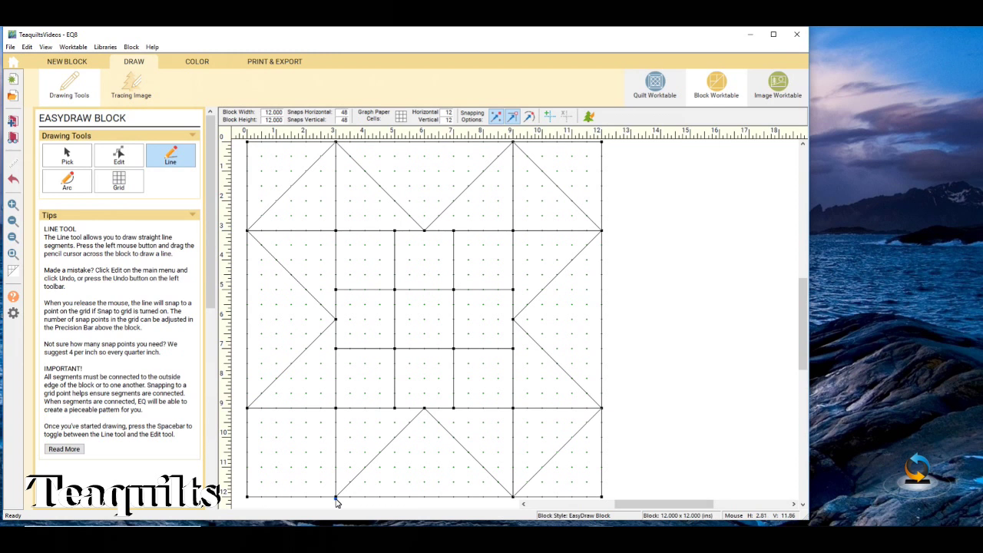
drag(336, 498, 246, 409)
Step: Paint the inner triangles of the four corner squares with the star points' pale green and add the block to the sketchbook
click(202, 63)
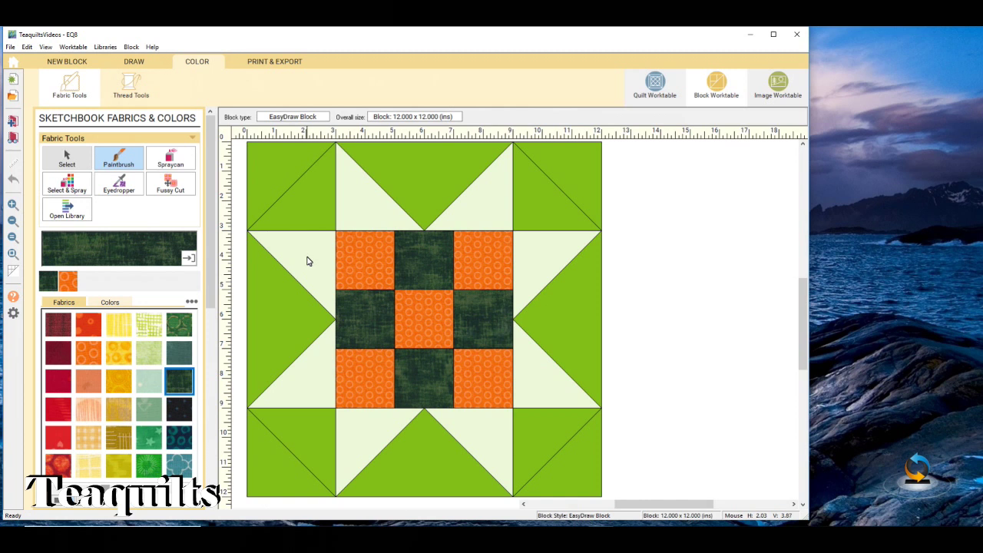
key(alt)
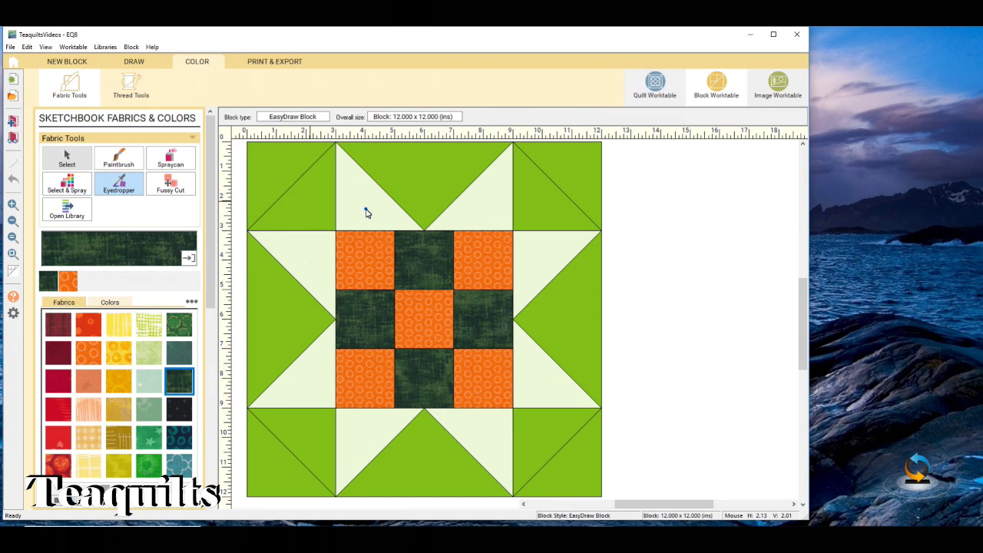
alt+click(366, 212)
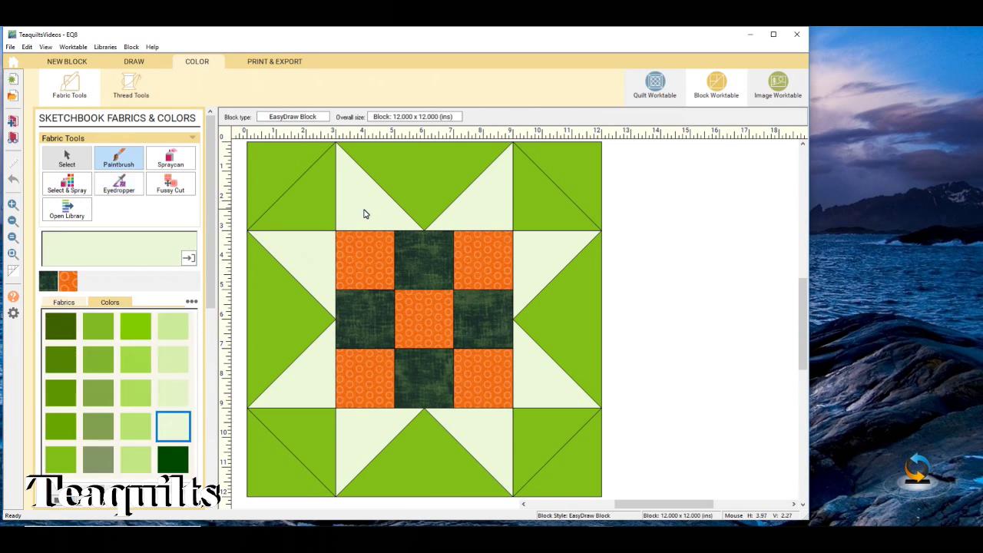
click(298, 202)
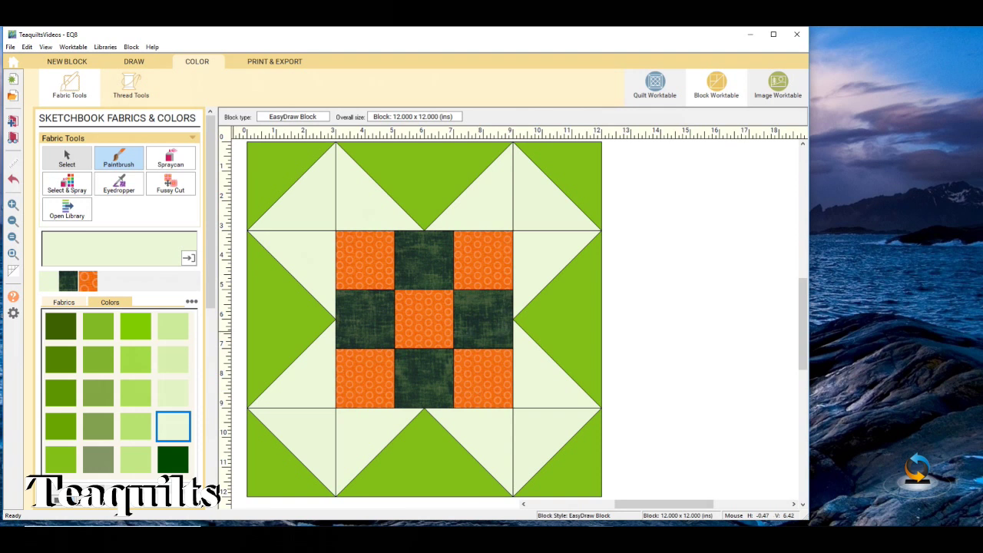
click(12, 122)
Step: Draw two lines parallel to the block edge, about 1 and 2 inches in, across each of the four side triangles
click(134, 62)
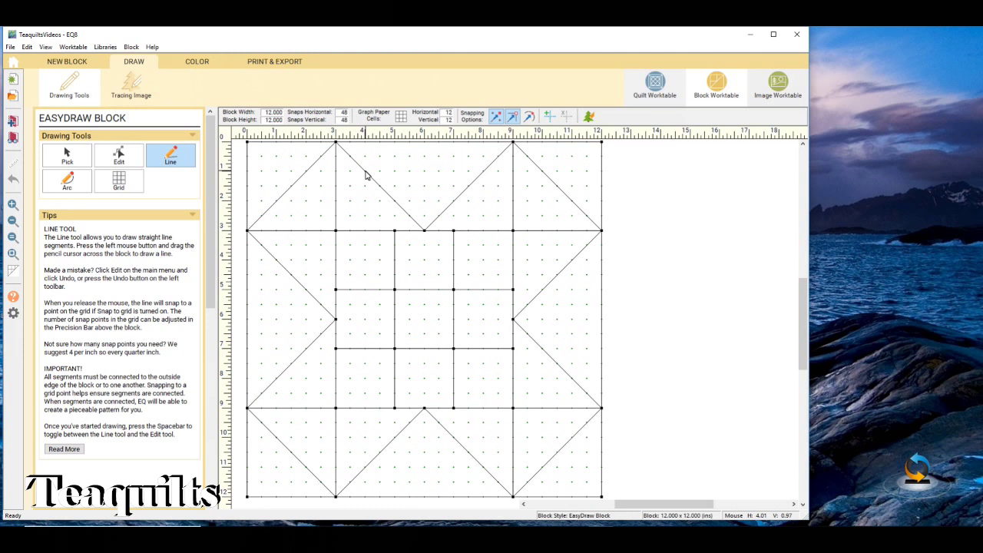
drag(366, 171, 483, 171)
drag(394, 201, 453, 204)
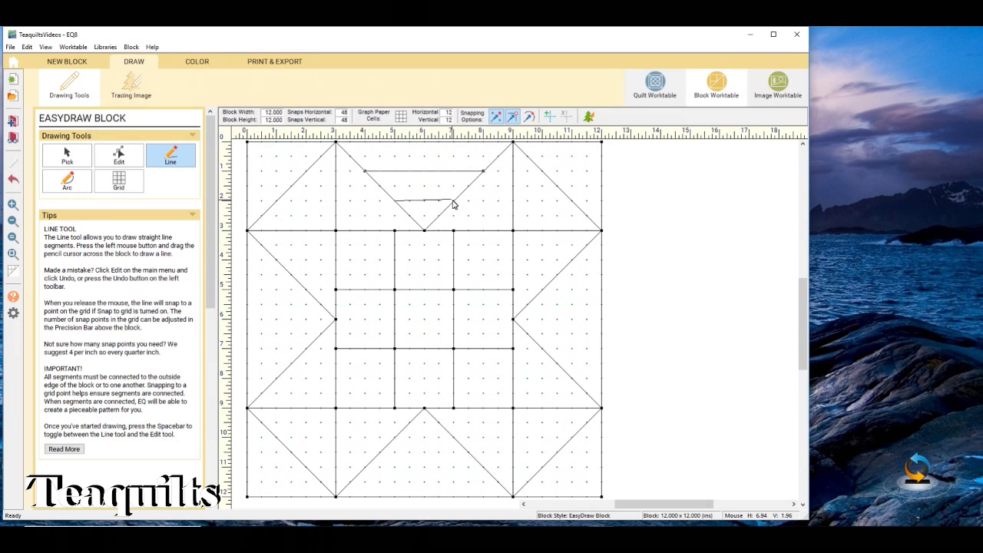
drag(453, 203, 453, 202)
drag(572, 261, 571, 385)
drag(542, 290, 542, 350)
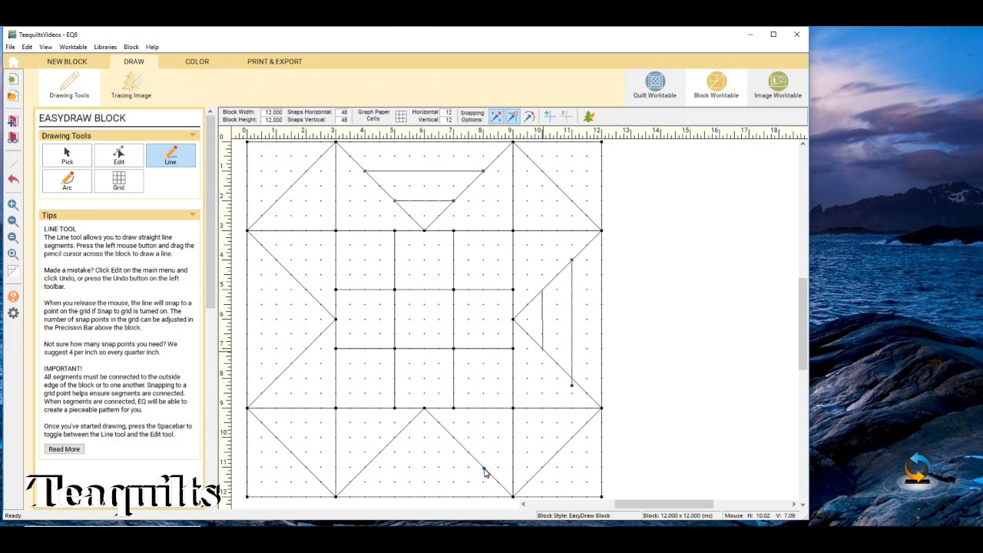
click(484, 469)
drag(431, 477, 365, 468)
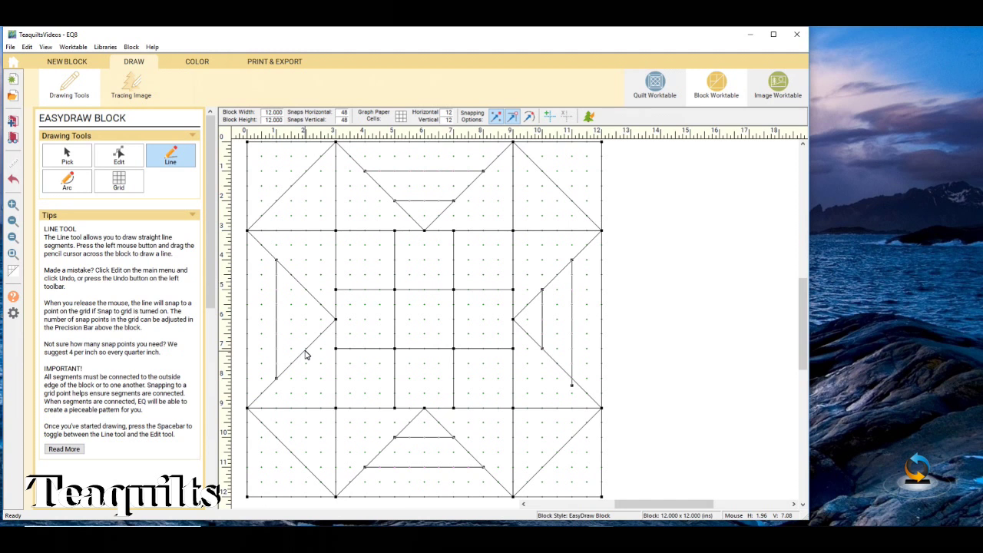
drag(306, 349, 305, 289)
Step: Paint the middle strip of each of the four side triangles with a medium green slightly darker than their existing green
click(198, 62)
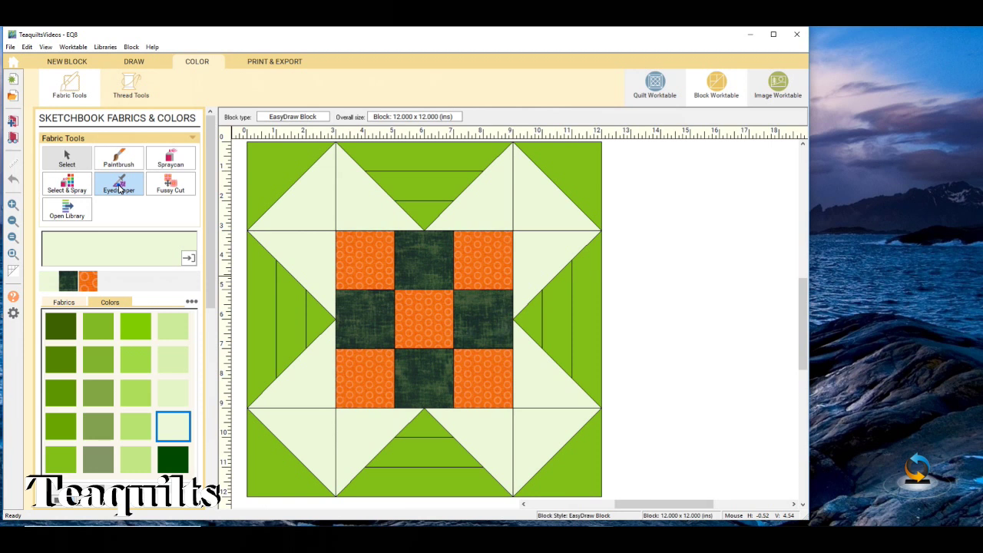
click(120, 188)
click(430, 156)
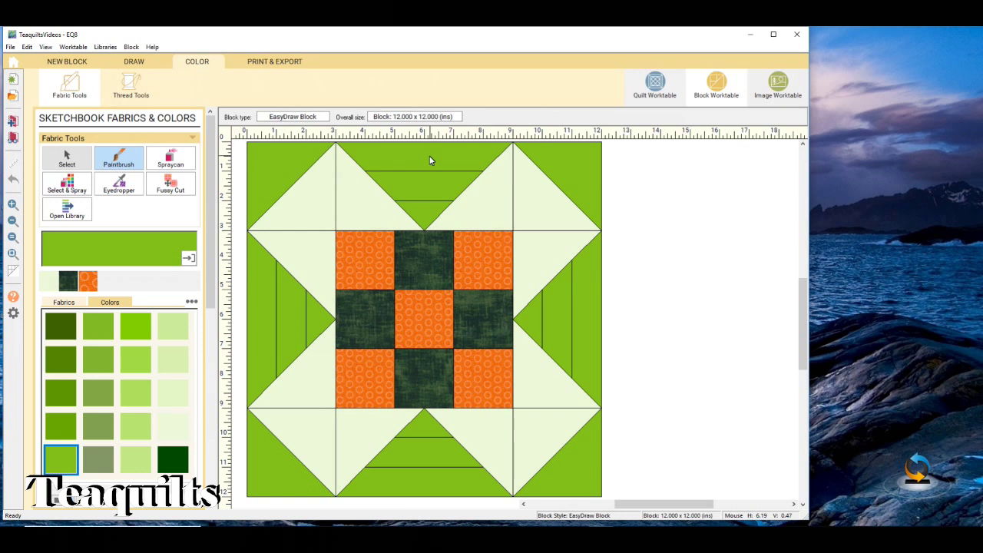
click(59, 387)
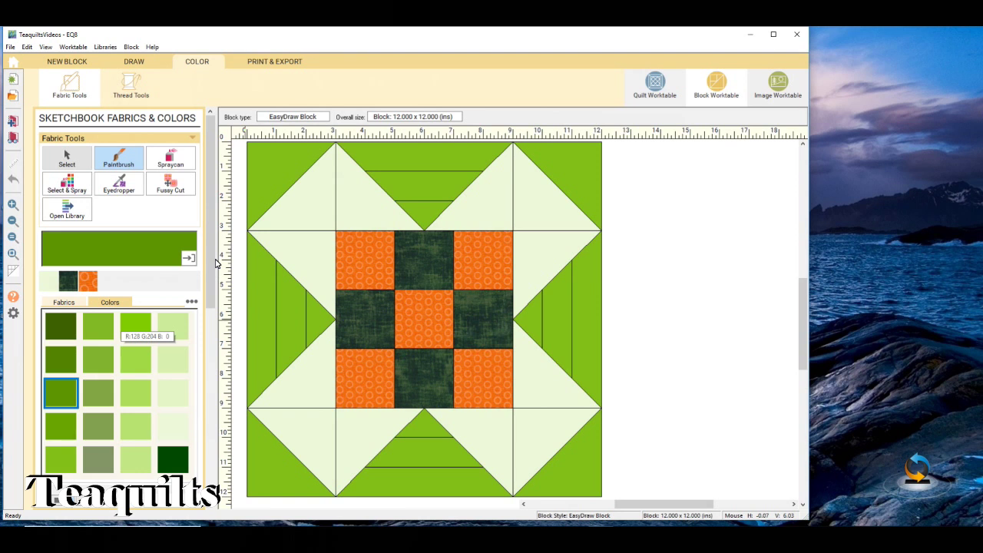
click(426, 189)
click(557, 318)
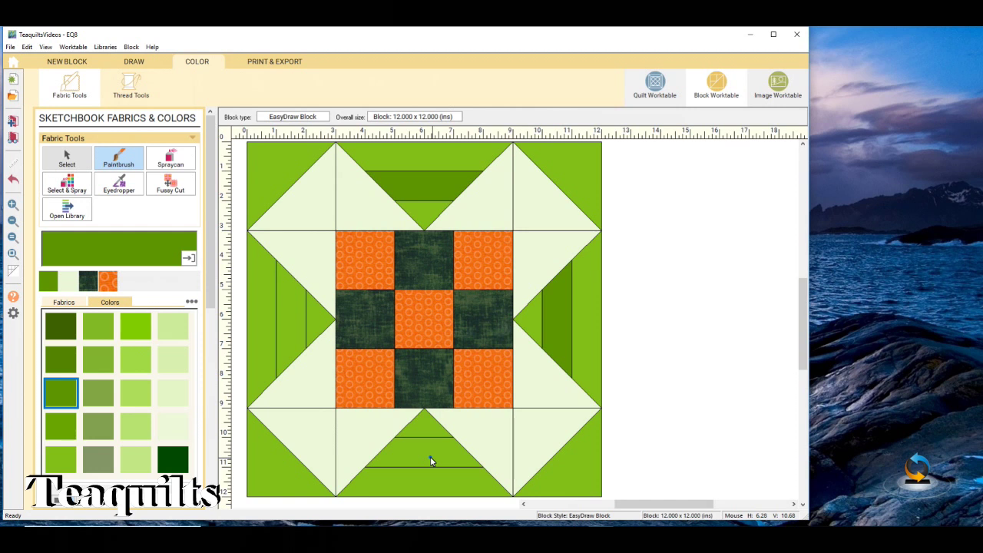
click(430, 456)
click(292, 319)
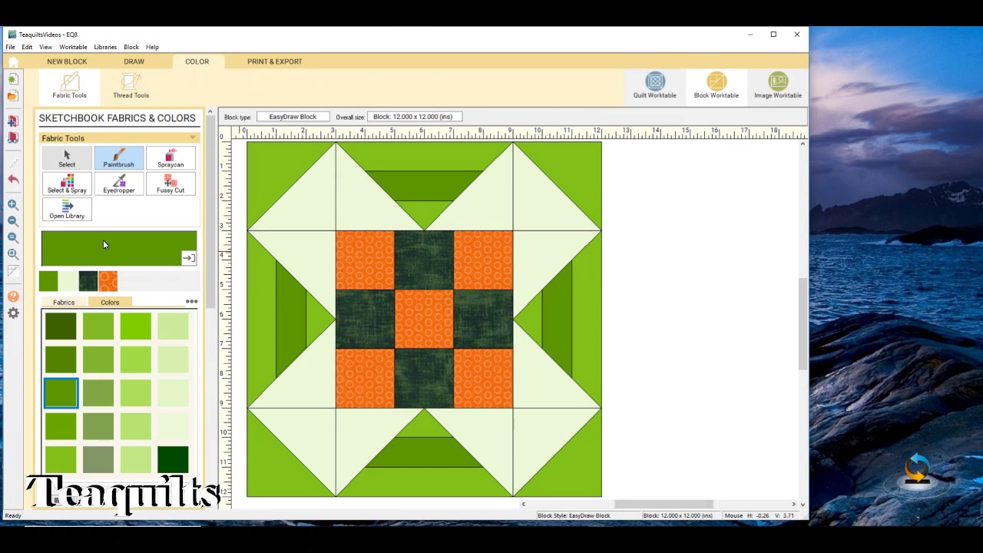
Step: Paint the outer strips of the side triangles and the four outer corner triangles with the darkest olive green
click(61, 325)
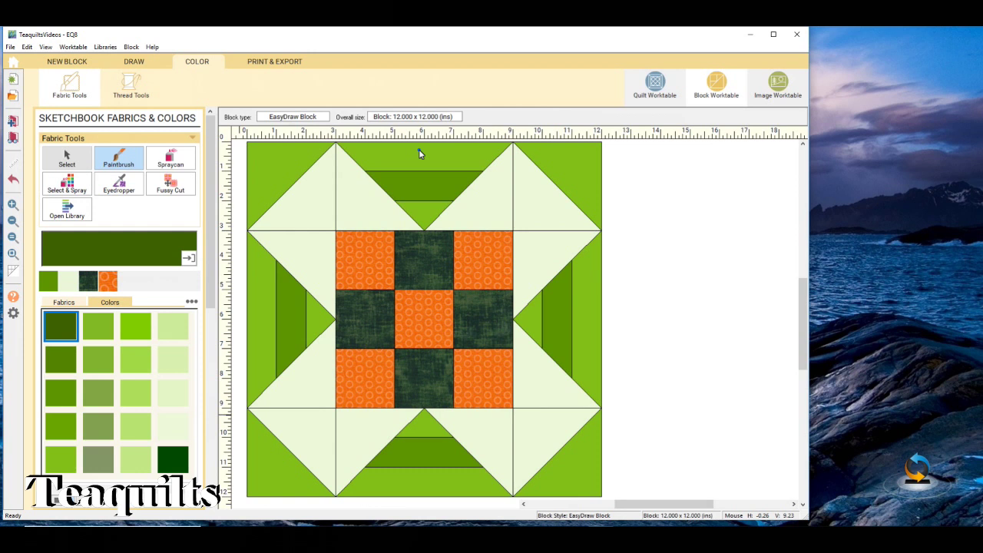
click(419, 149)
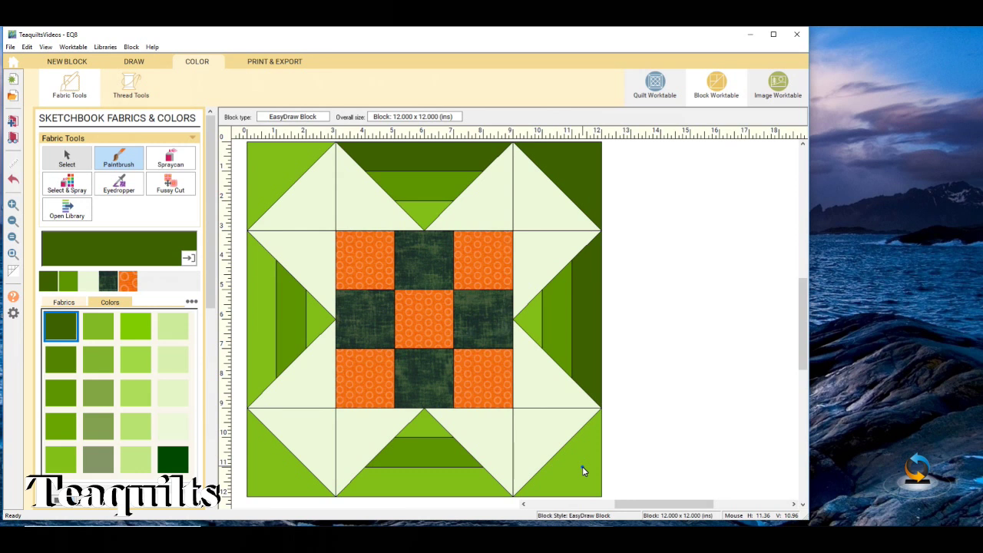
click(582, 466)
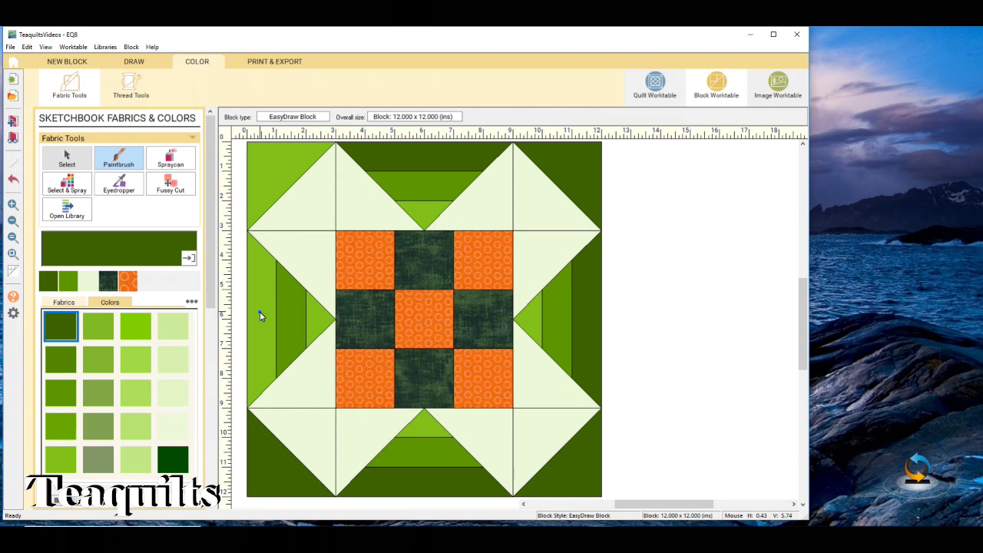
click(260, 311)
click(273, 172)
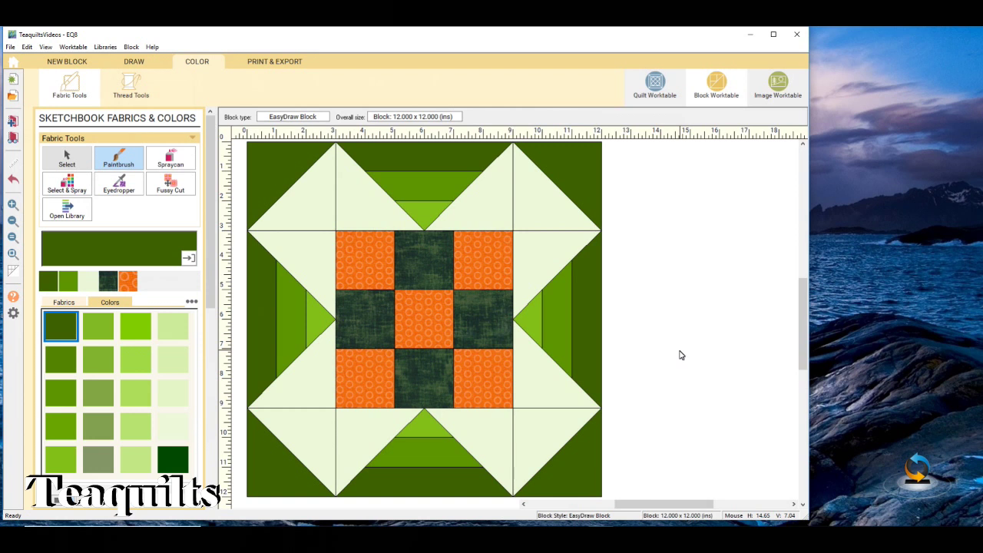
Step: Delete all the nine-patch grid lines inside the star's centre square
click(134, 61)
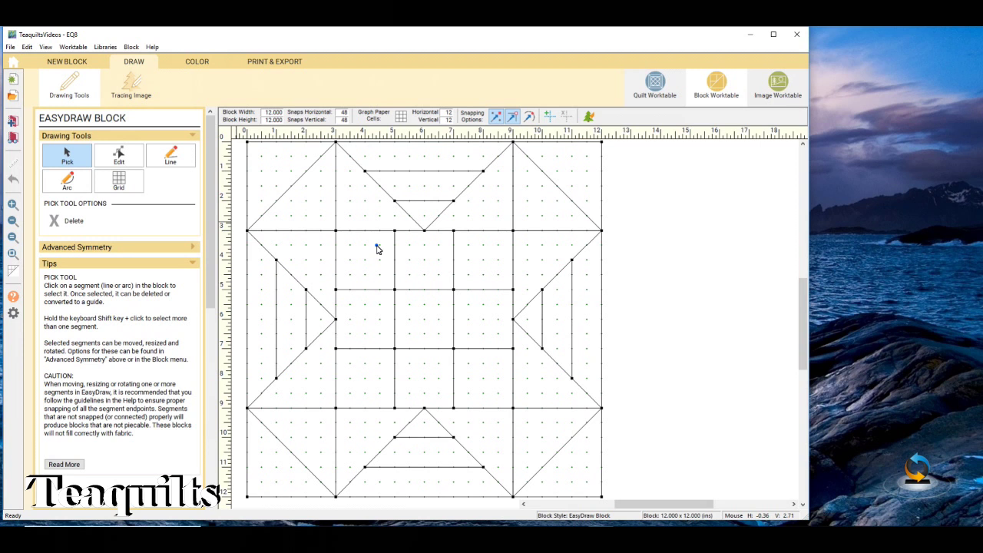
drag(377, 248, 502, 377)
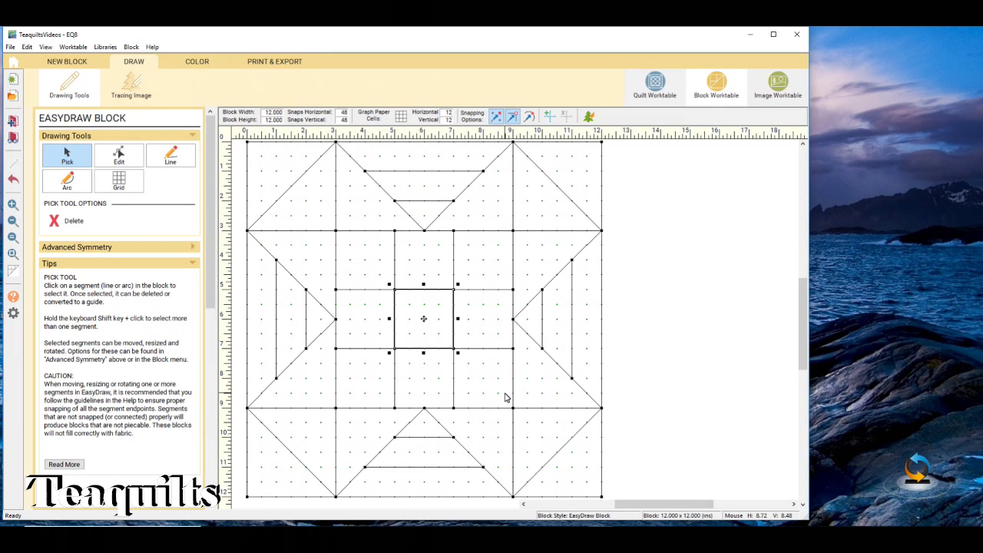
key(Delete)
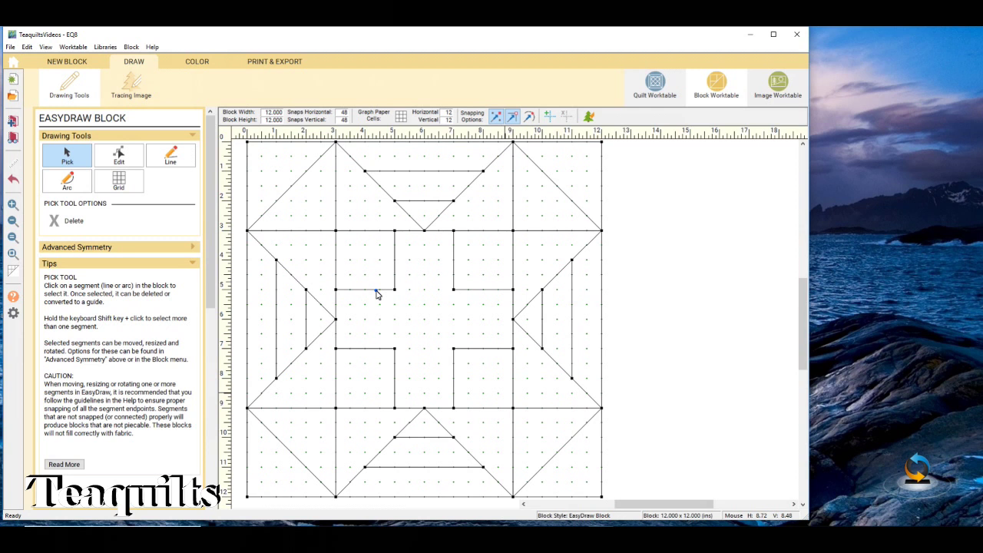
click(376, 292)
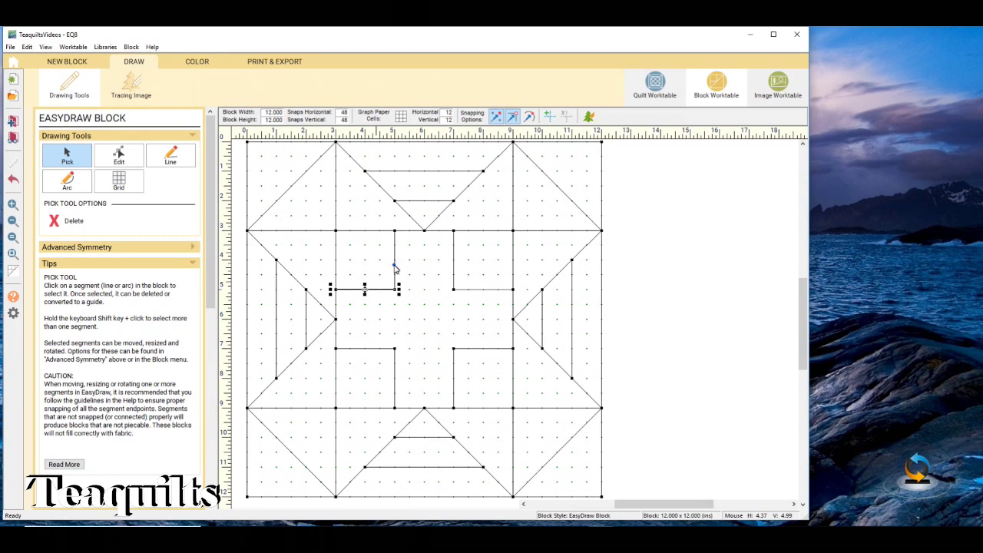
key(Delete)
click(458, 350)
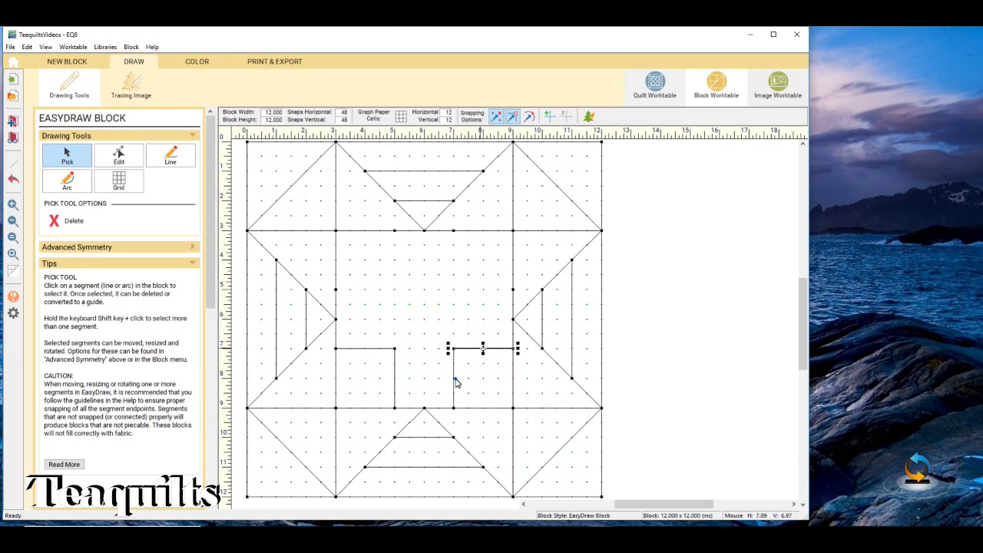
key(Delete)
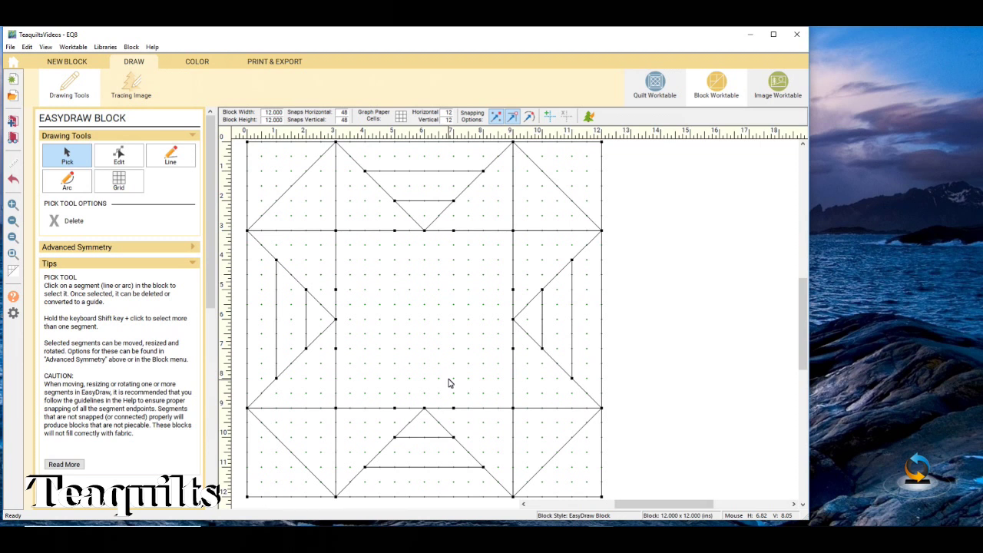
click(410, 230)
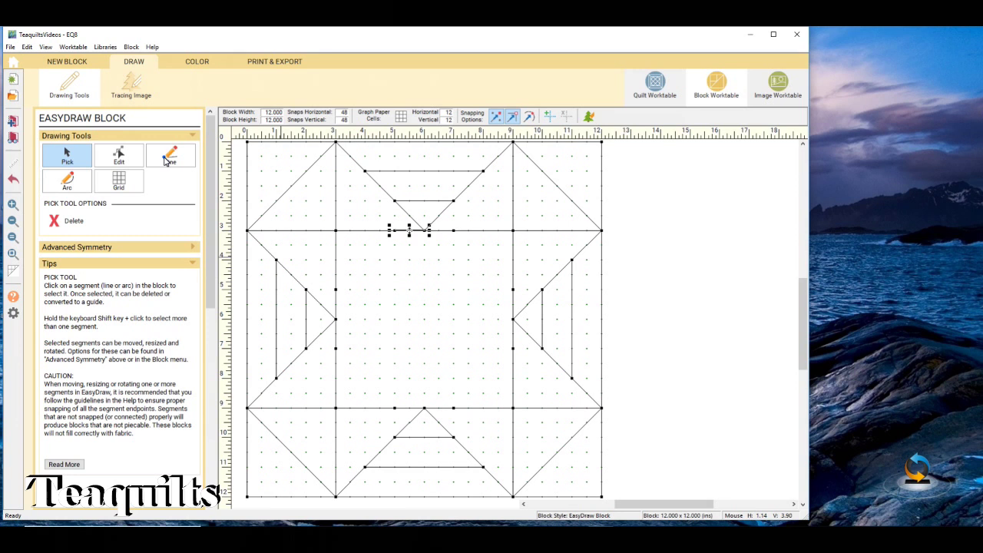
Step: Draw a diamond inside the centre square by joining the midpoints of its four sides with lines
click(167, 158)
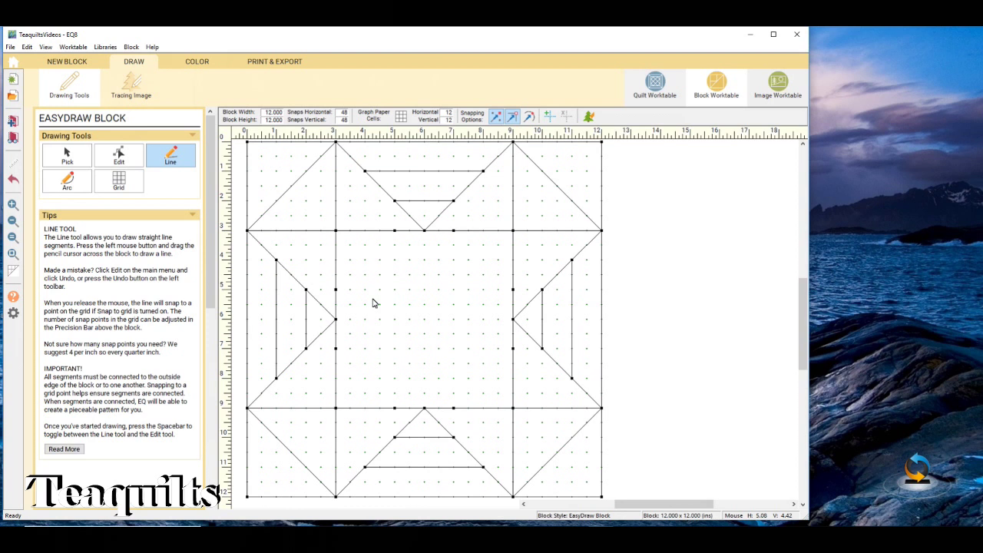
mouse_move(424, 231)
mouse_down()
mouse_move(336, 319)
mouse_move(425, 408)
mouse_up()
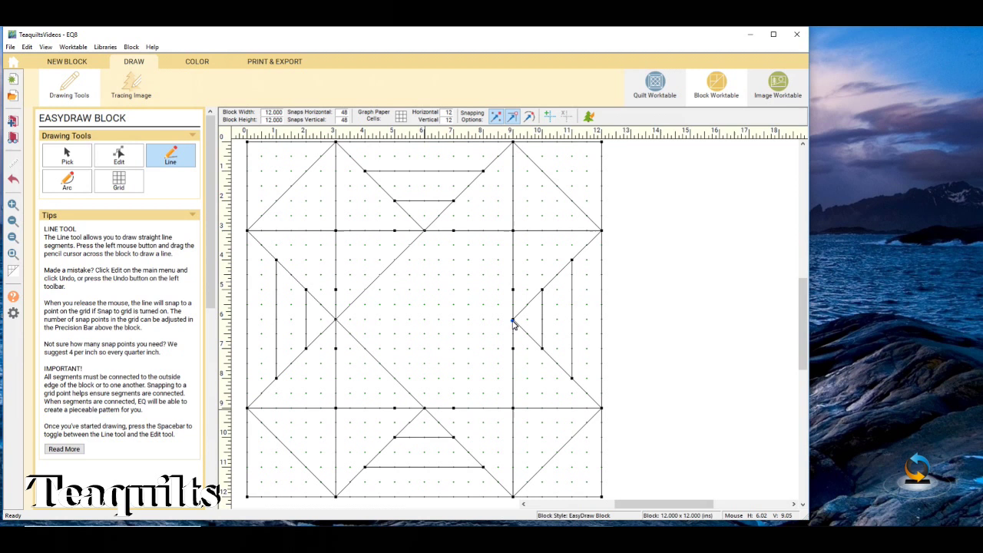
drag(513, 319, 424, 408)
drag(513, 319, 424, 230)
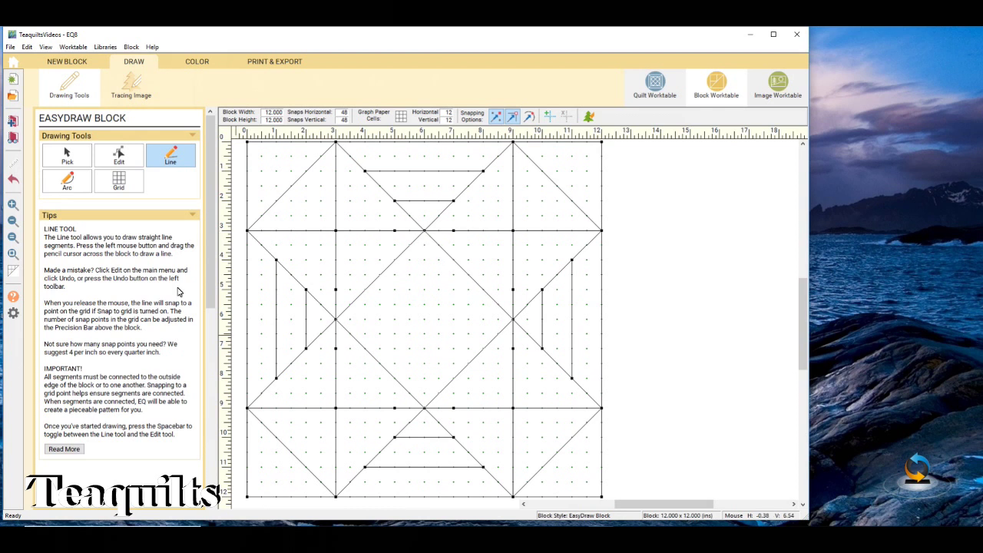
Step: Sample the dark green textured fabric from the centre's corner triangle and fill the other three corner triangles around the diamond with it
click(197, 62)
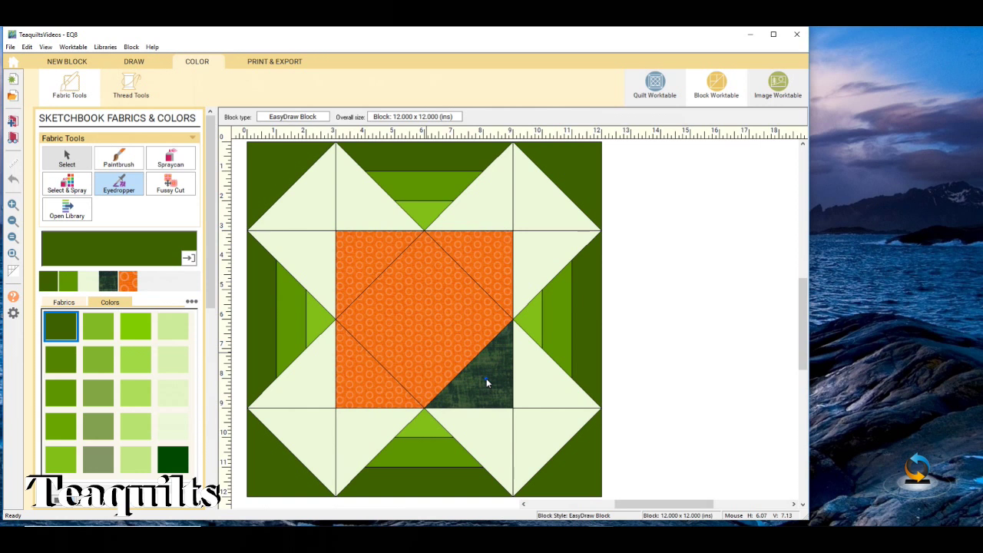
click(486, 378)
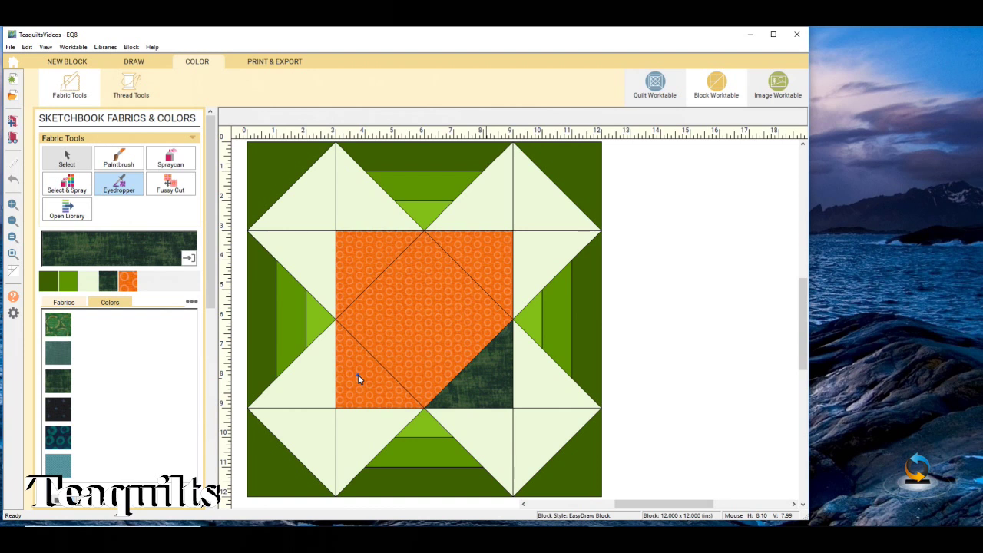
ctrl+click(358, 374)
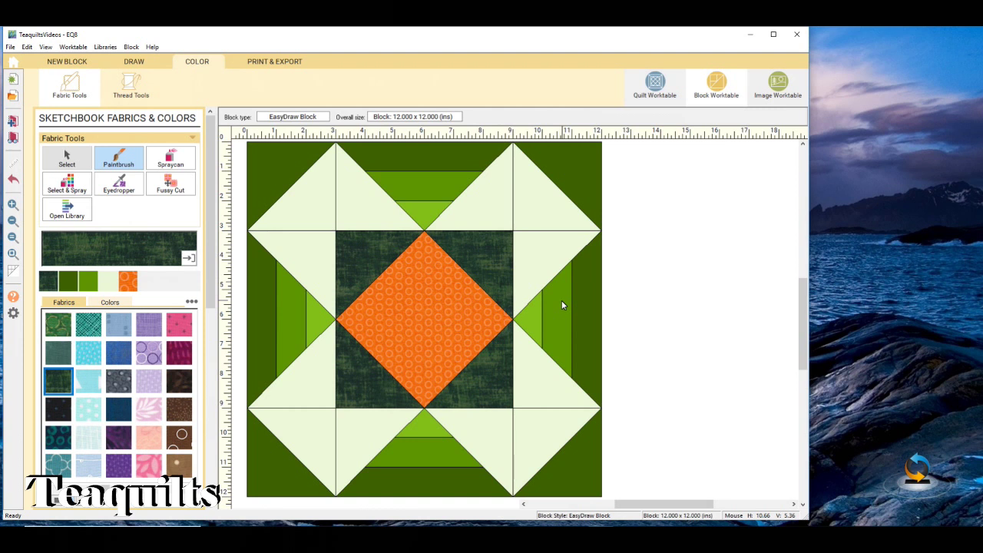
Step: Draw a square inside the centre diamond by joining the midpoints of its four sides with straight lines
click(133, 62)
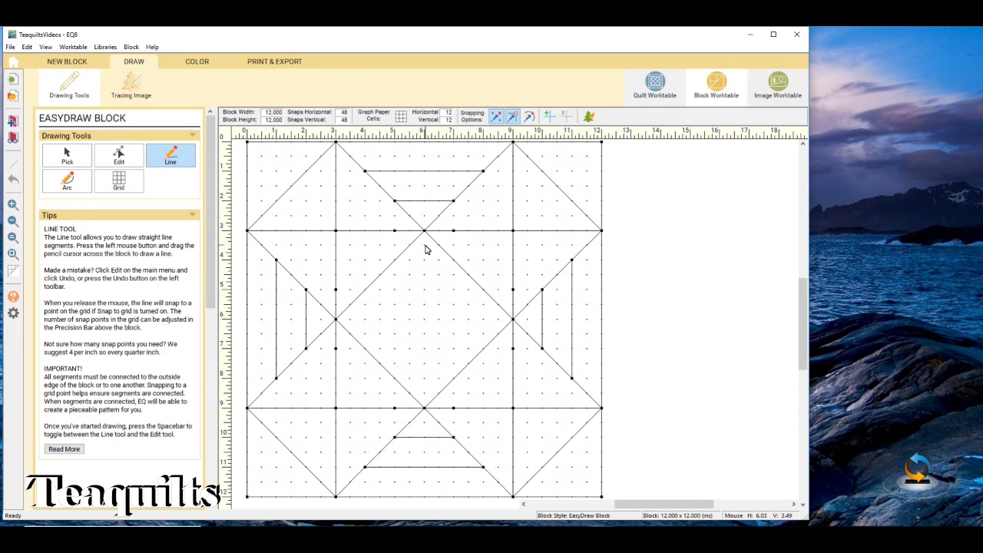
drag(380, 274, 468, 275)
drag(468, 275, 468, 367)
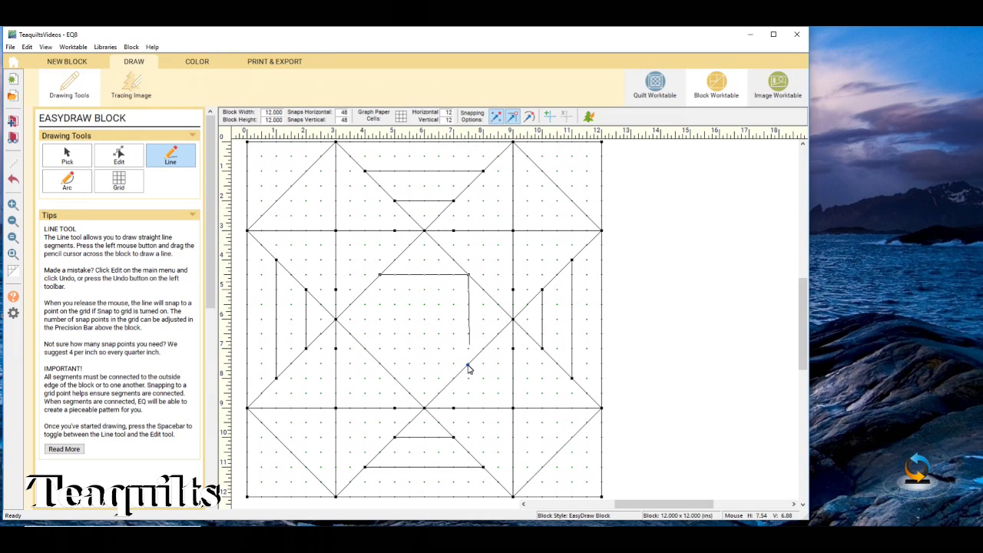
drag(469, 367, 469, 363)
Step: Paint the small inner square and the four corner triangles around the diamond with the darkest olive green
click(198, 62)
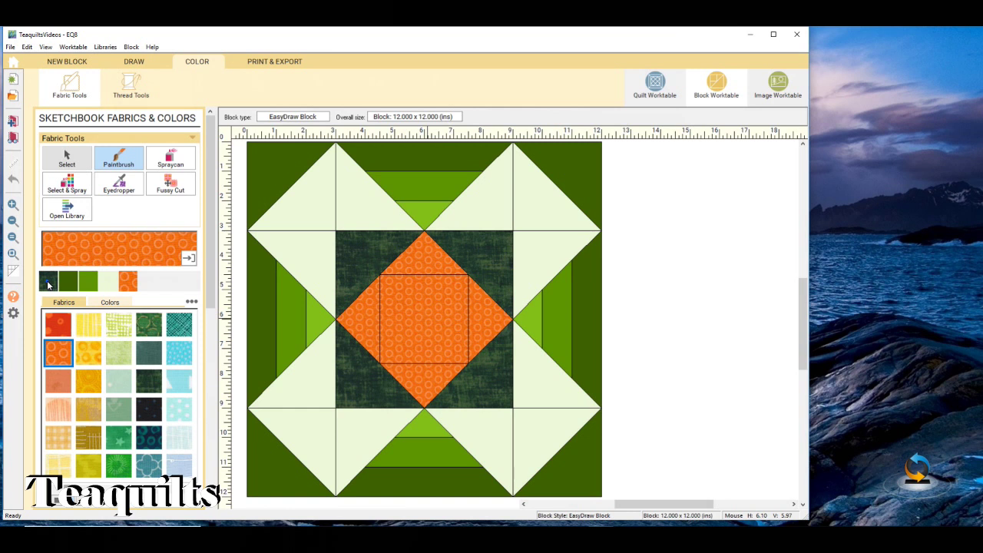
click(47, 281)
click(424, 320)
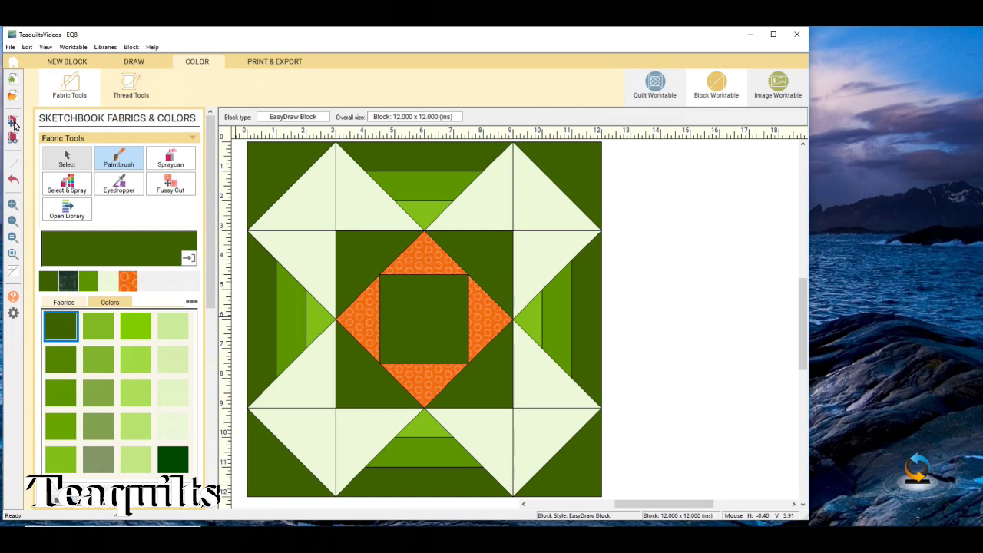
Step: Browse the Variable Stars blocks and the other Classic Pieced categories in the Block Library, and close the library
click(105, 47)
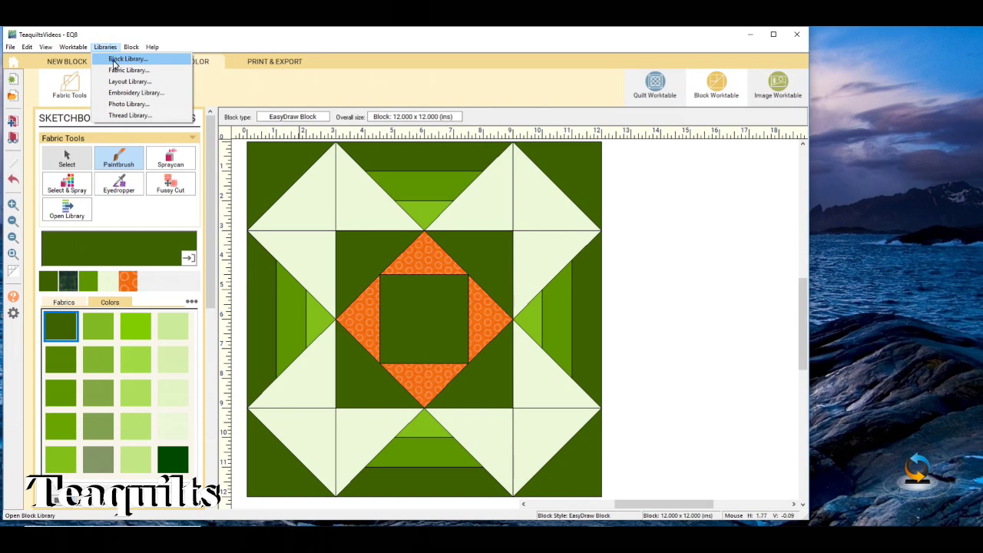
click(114, 59)
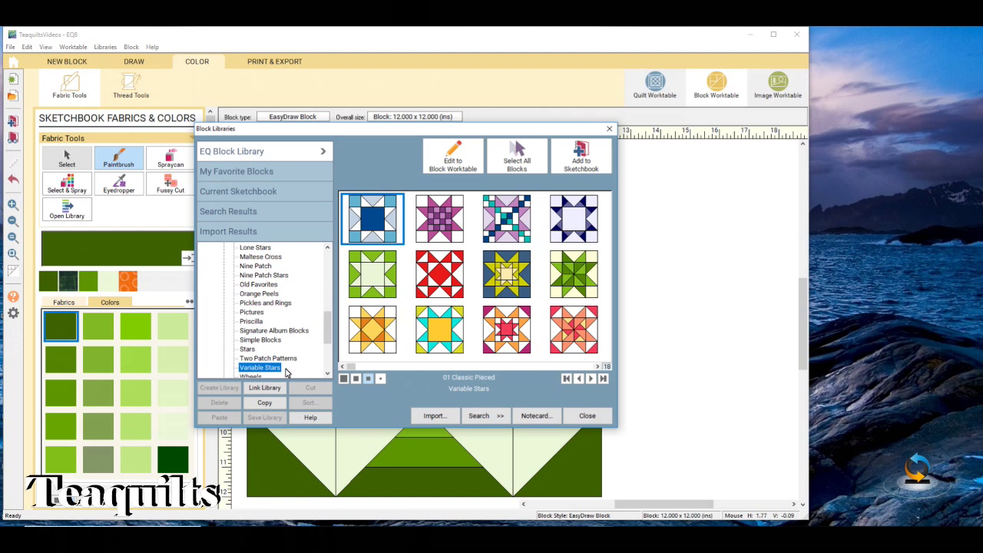
click(596, 367)
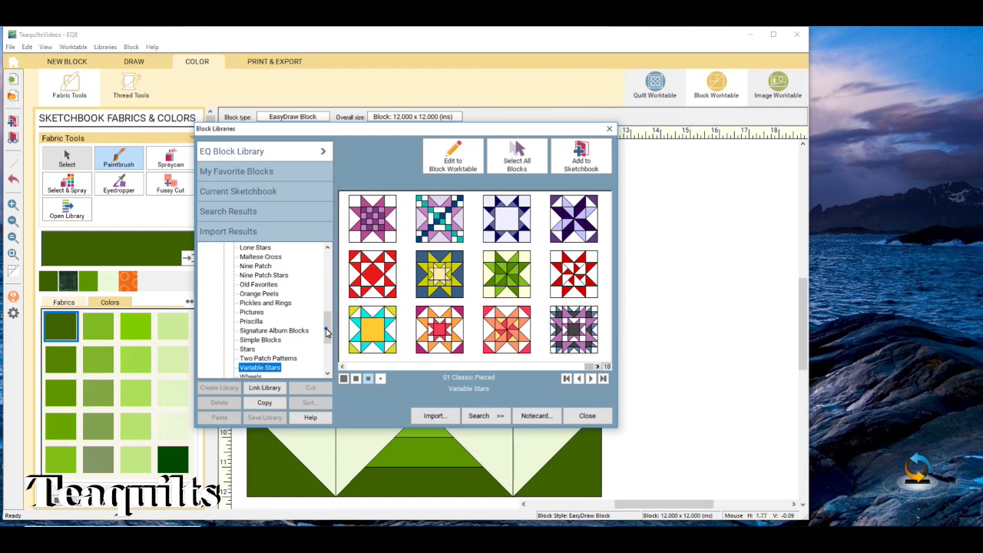
drag(329, 331, 325, 347)
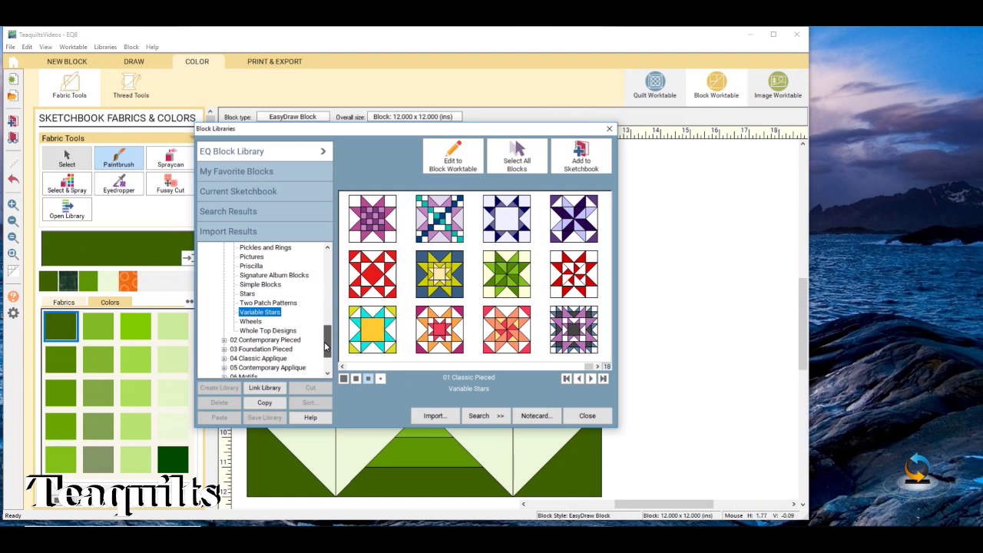
scroll(325, 348, up, 3)
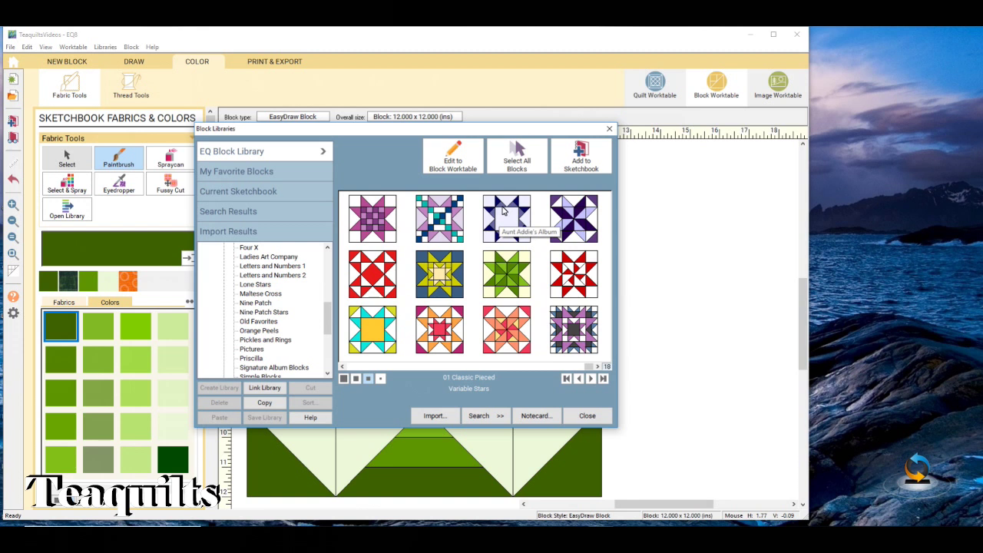
click(436, 367)
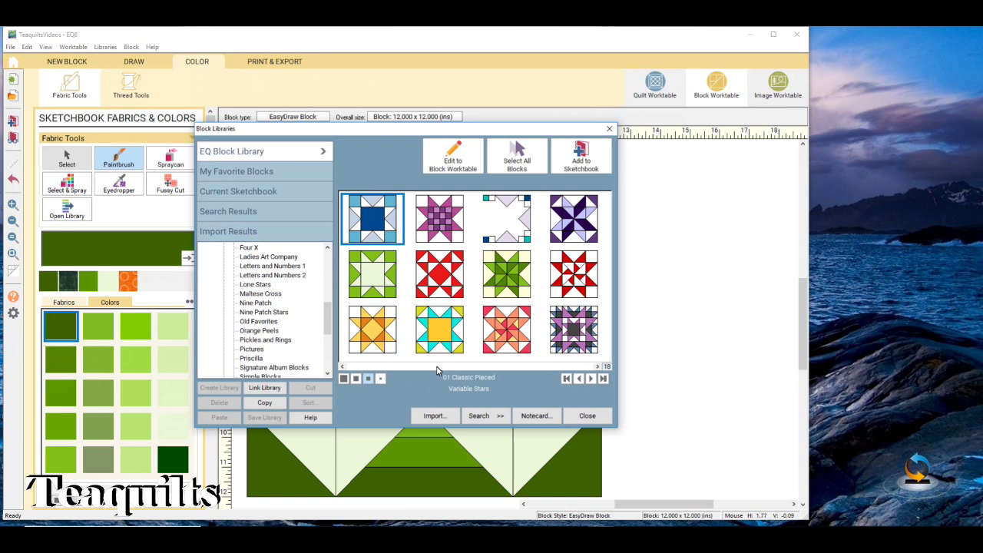
drag(437, 371, 388, 373)
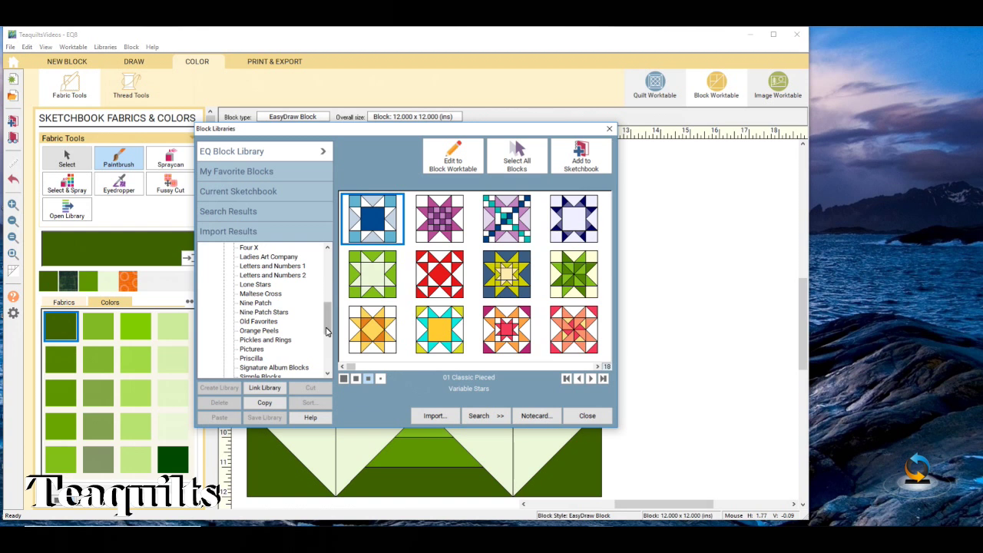
drag(326, 316, 326, 316)
click(587, 416)
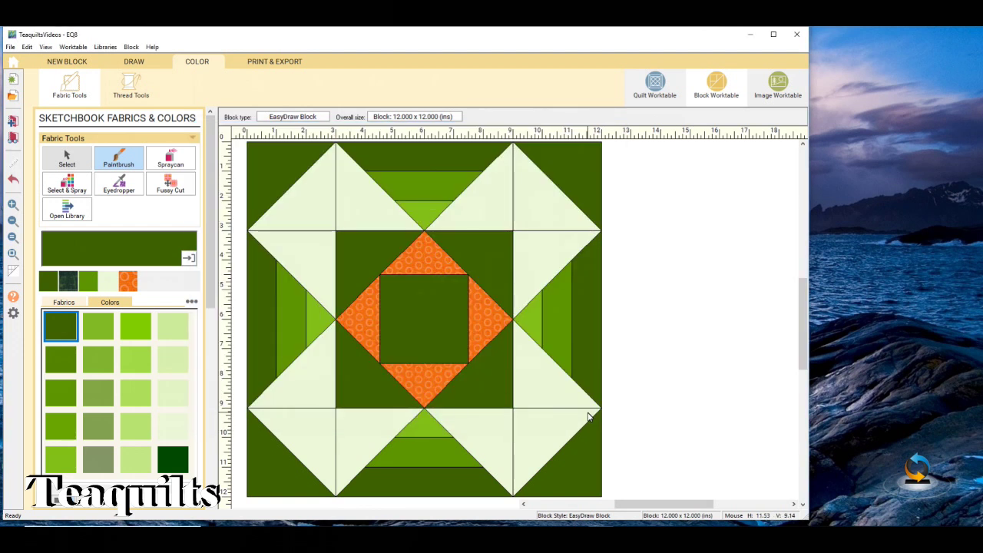